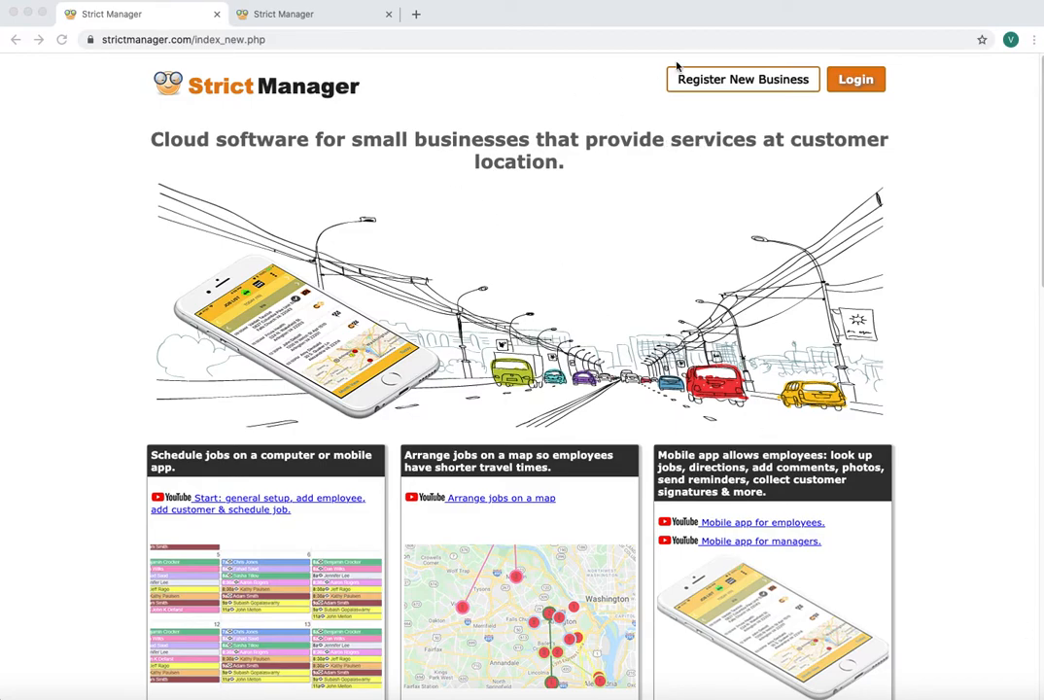
Agree to the terms of service and create the business account from the pre-filled registration form
click(741, 90)
click(723, 80)
scroll(406, 358, down, 3)
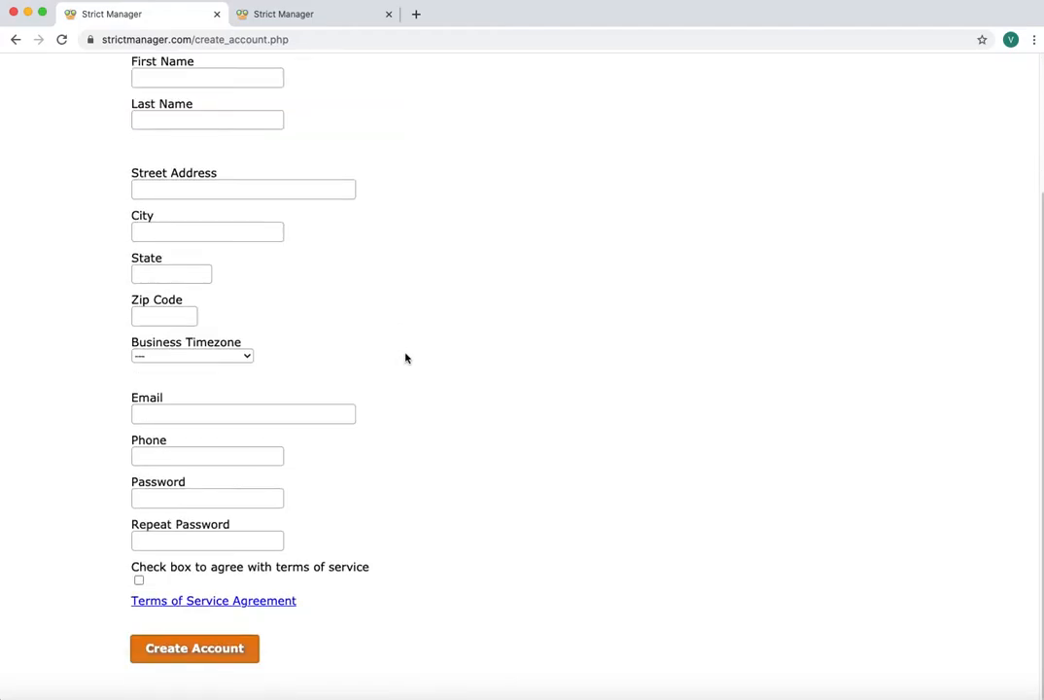
scroll(405, 353, up, 3)
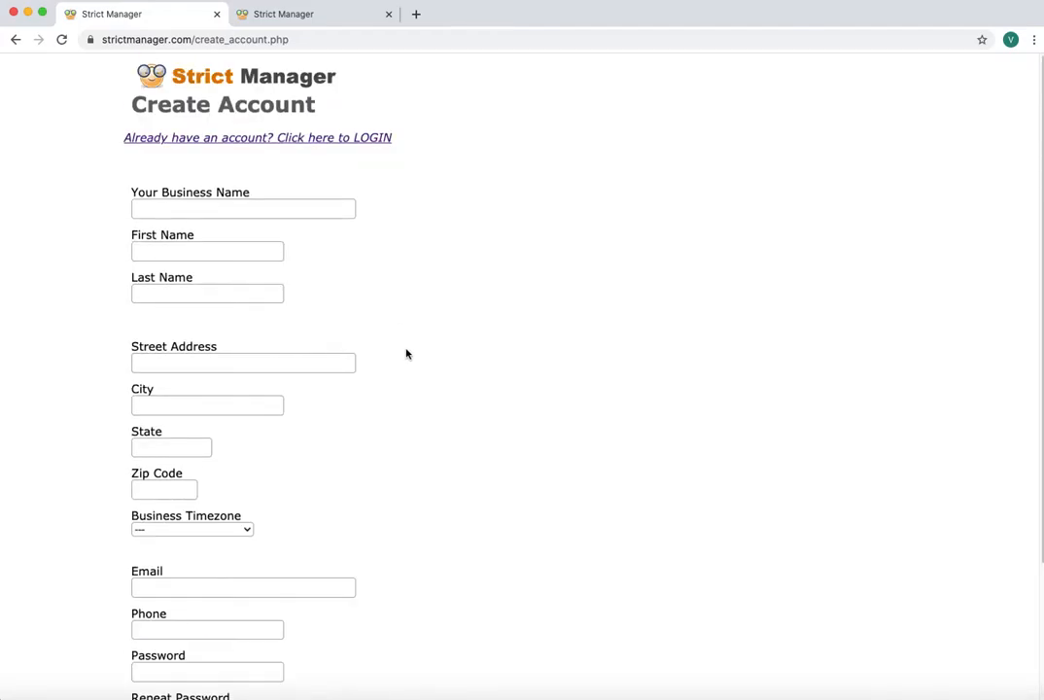
click(269, 12)
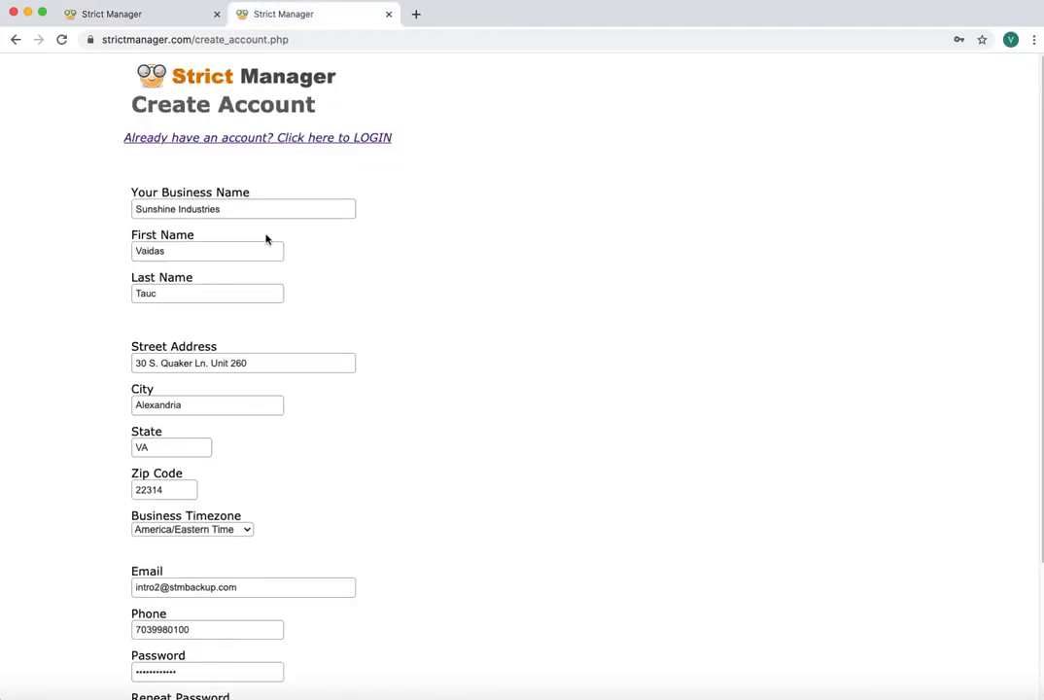
scroll(441, 363, down, 1)
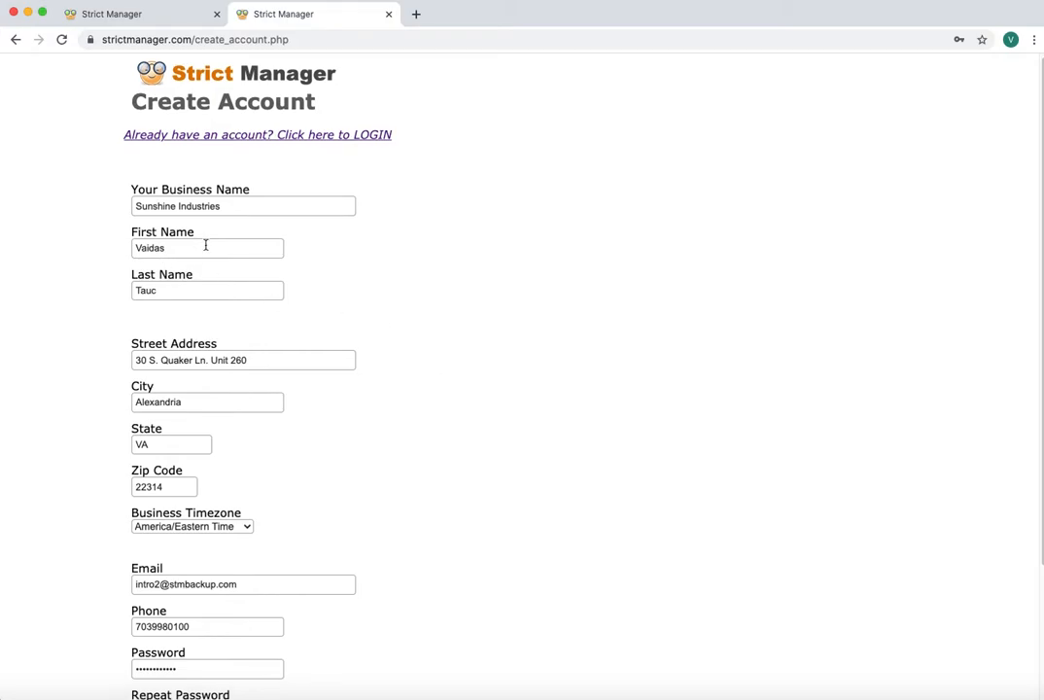
scroll(478, 399, down, 5)
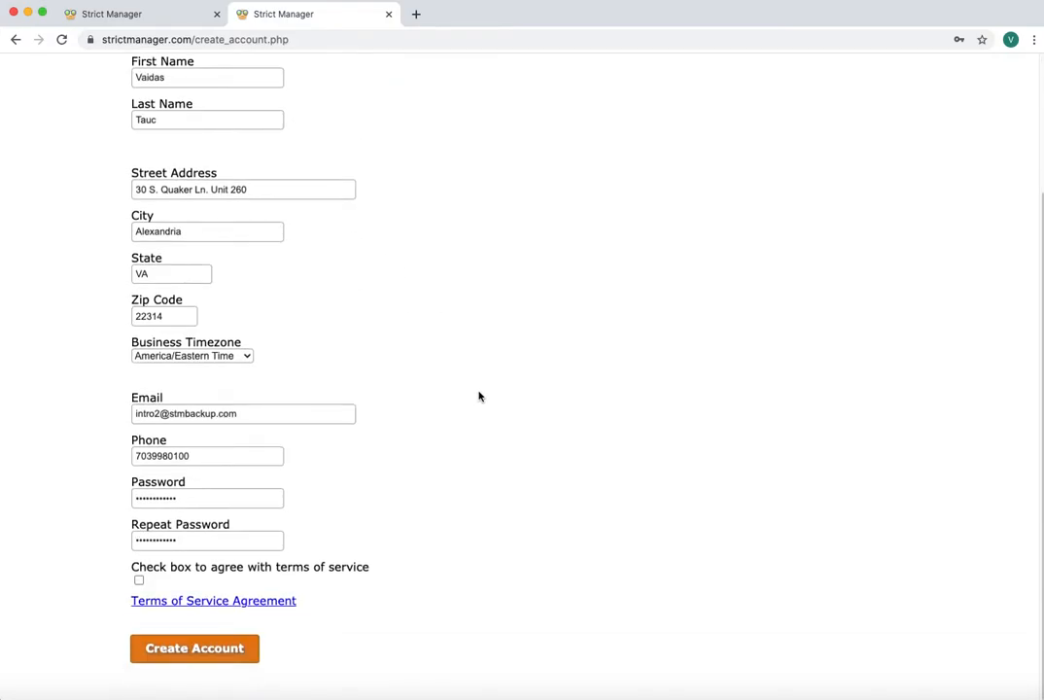
click(138, 581)
click(217, 656)
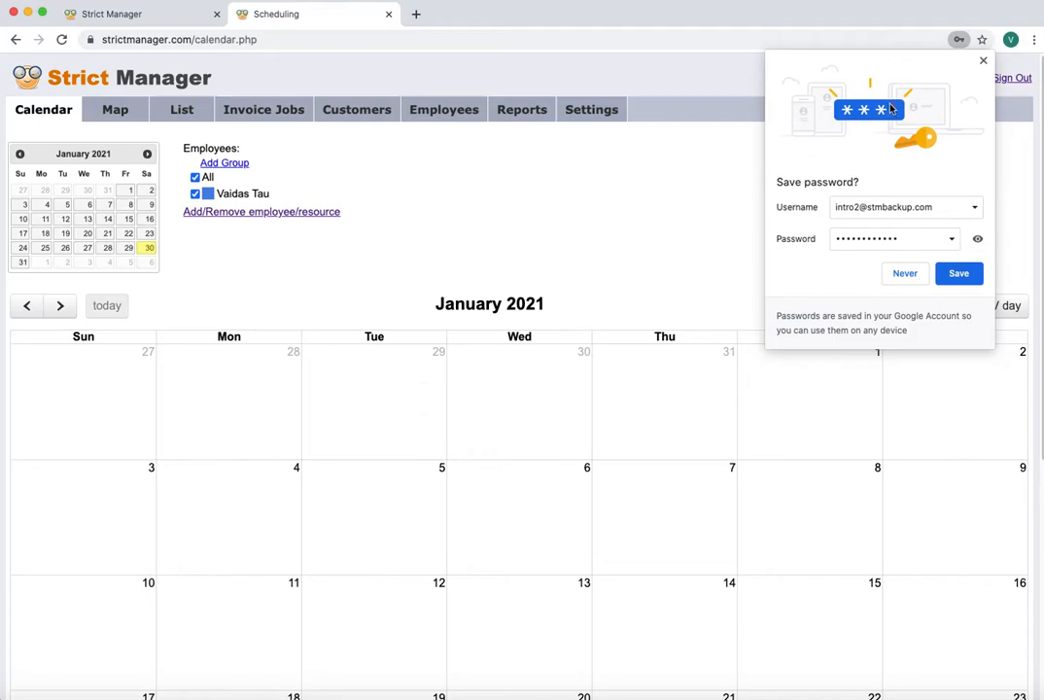
Dismiss Chrome's save-password offer and scroll through the empty January 2021 calendar
click(984, 61)
scroll(474, 352, down, 5)
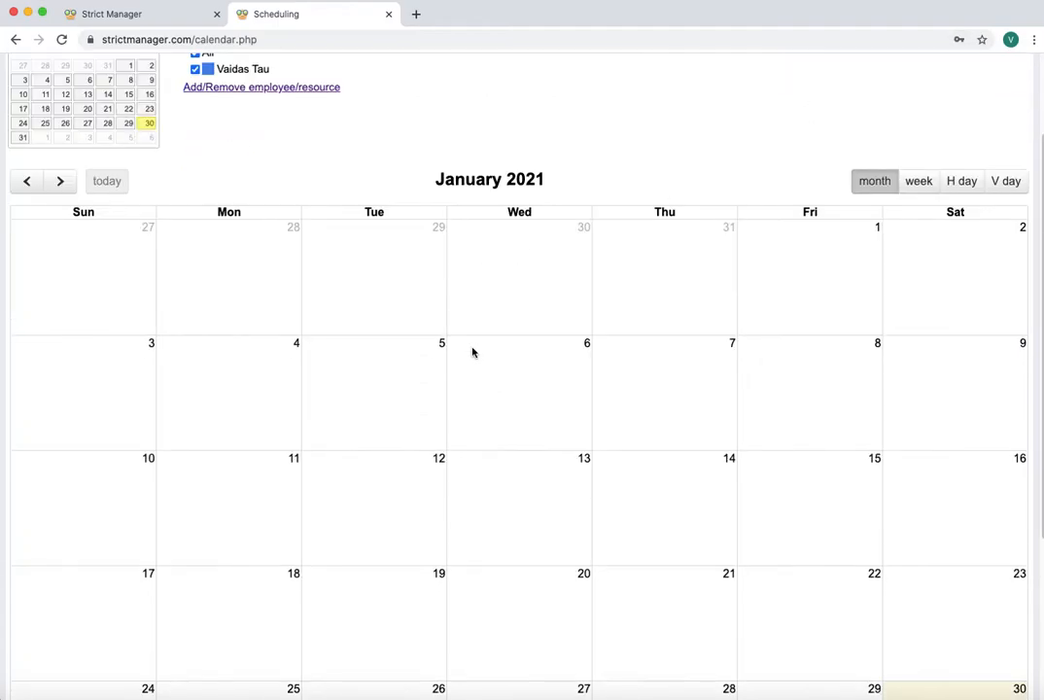
scroll(473, 350, up, 2)
scroll(473, 350, up, 3)
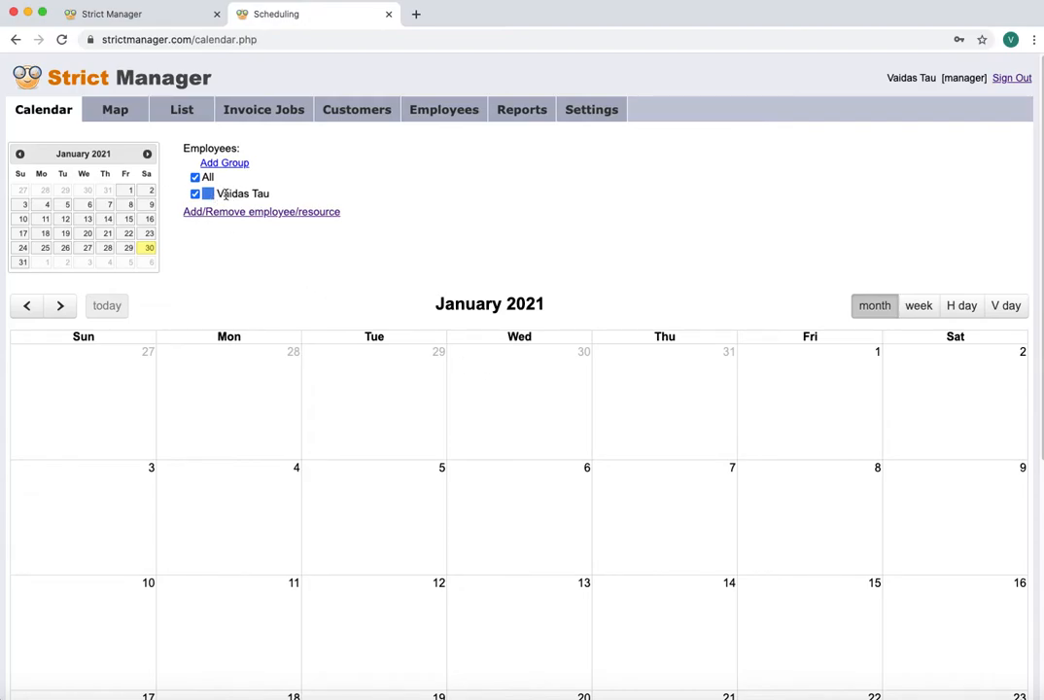
Highlight the manager's name in the calendar's employee column, then clear the highlight
drag(218, 194, 292, 198)
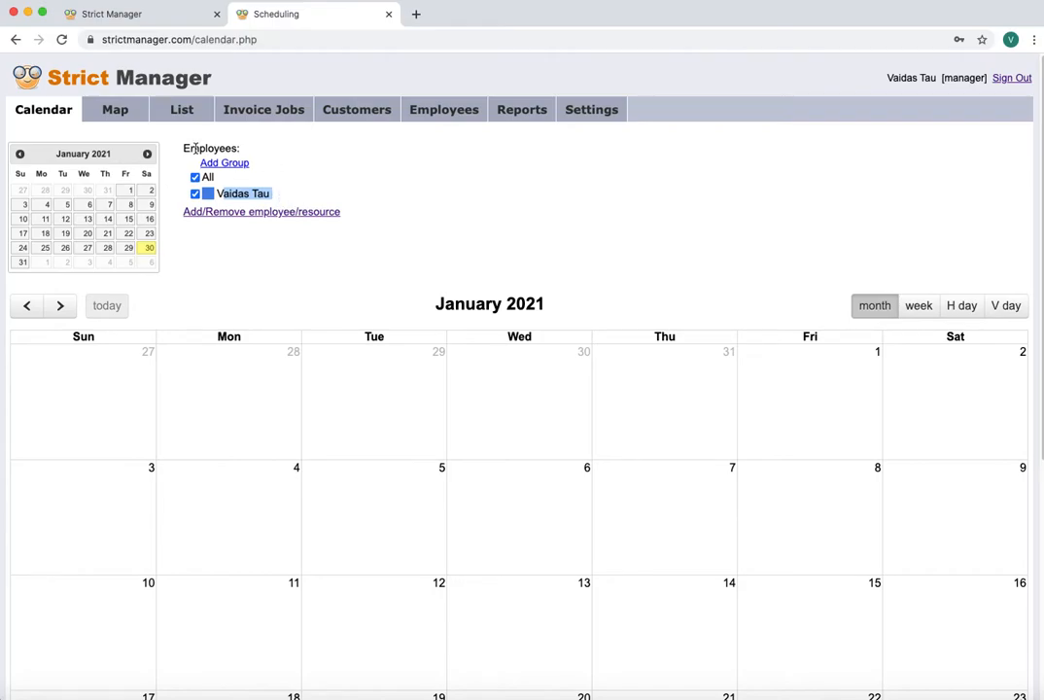
click(225, 196)
drag(218, 195, 277, 196)
click(283, 267)
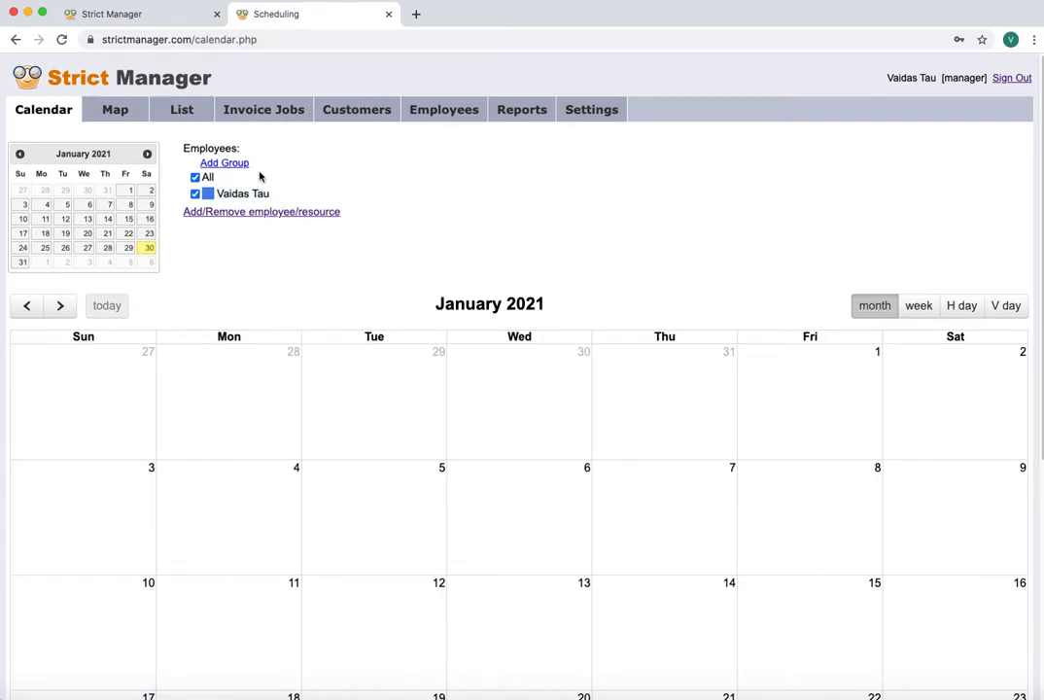
Start a new employee and enter their display name and corrected first name
click(435, 113)
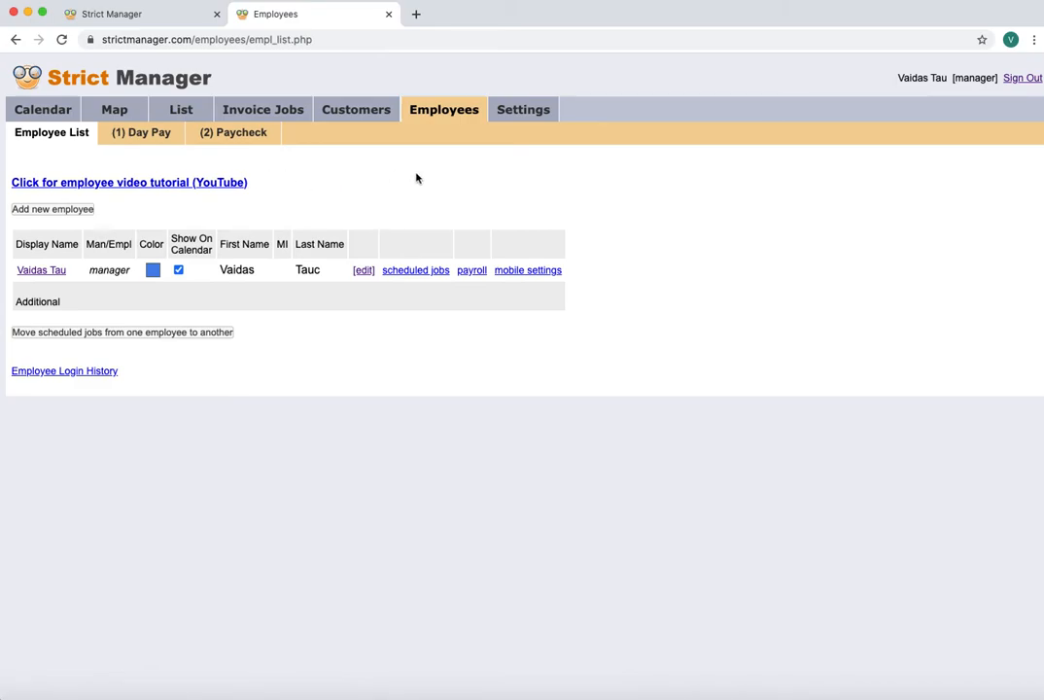
click(60, 210)
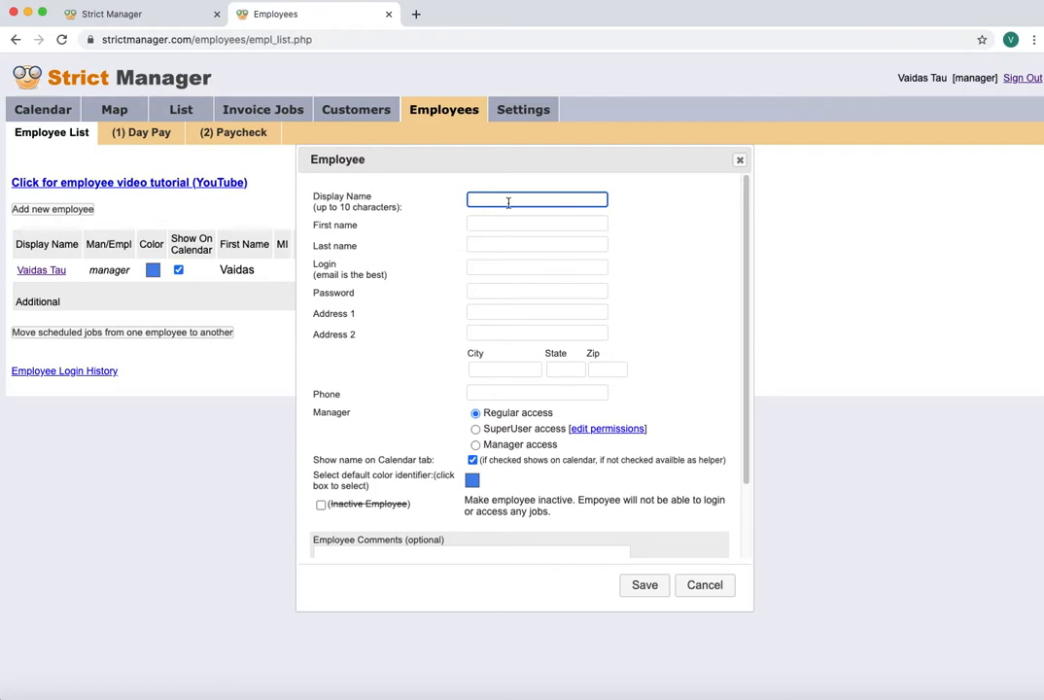
text(Patricia)
key(Tab)
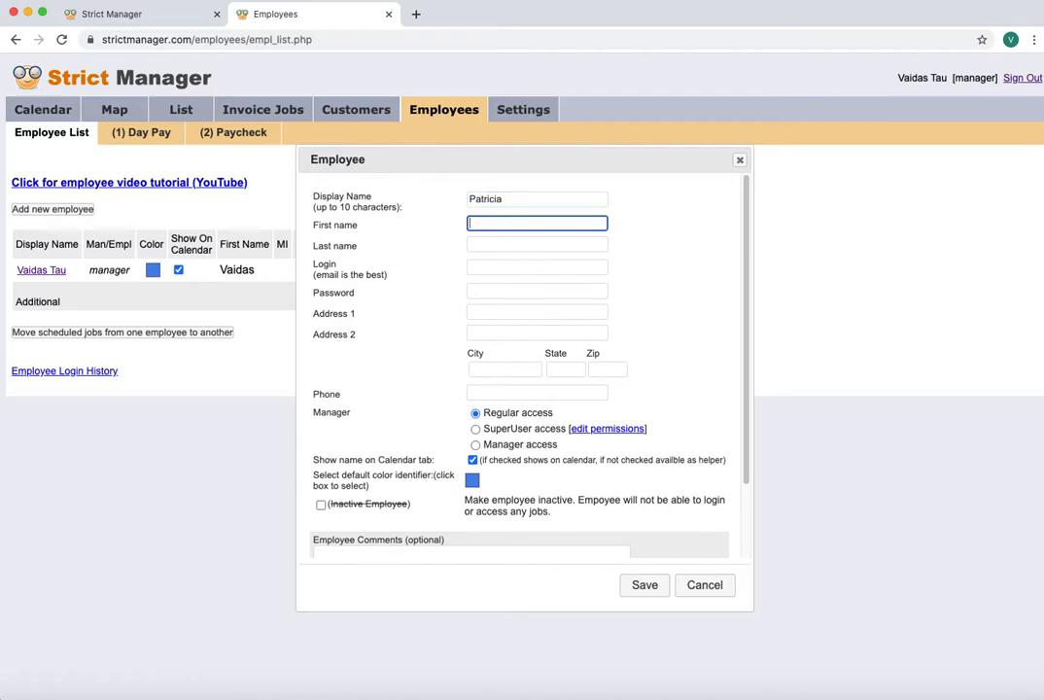
text(K.)
key(Tab)
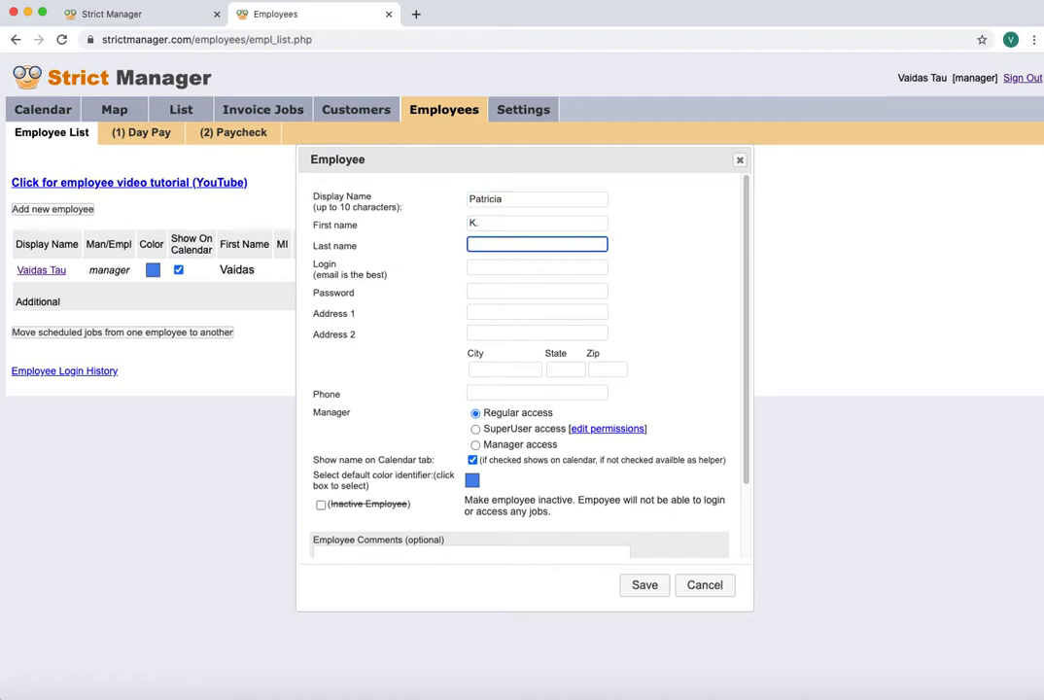
double_click(486, 224)
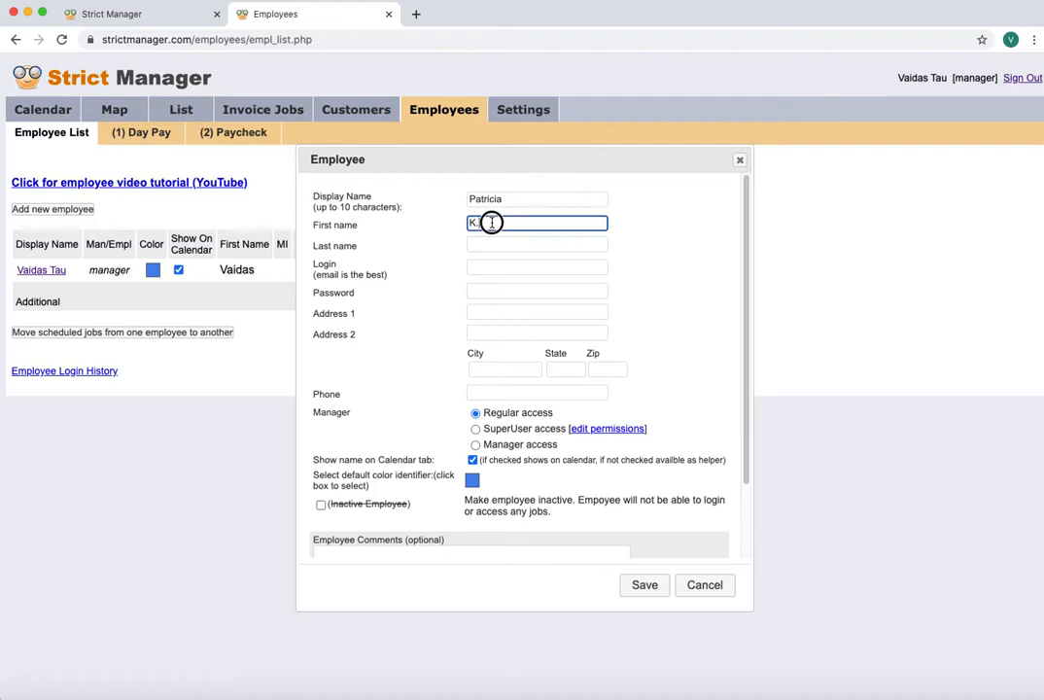
text(Patricia)
key(Tab)
key(Tab)
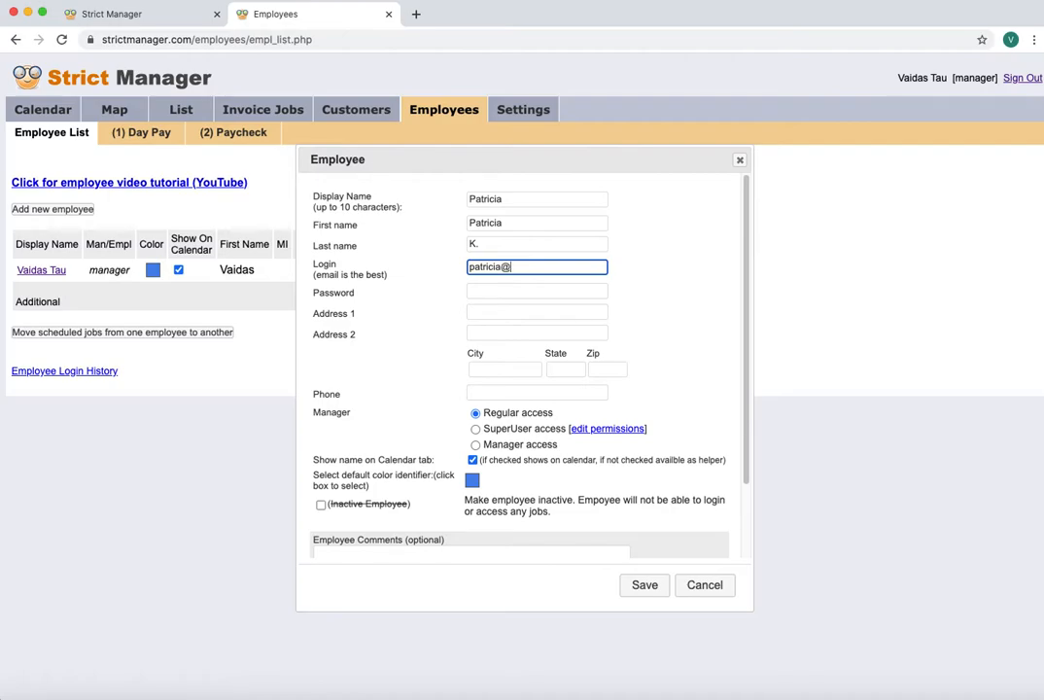
Enter the employee's login and password, skipping past the address and phone fields
text(om)
key(Tab)
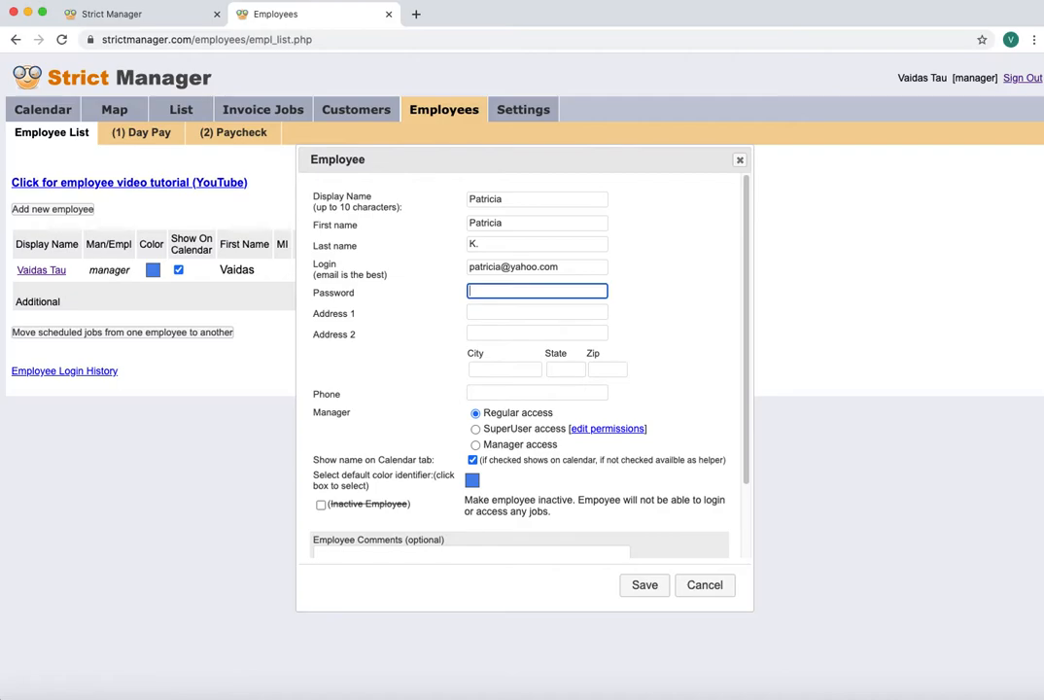
text(••)
key(Tab)
key(Tab)
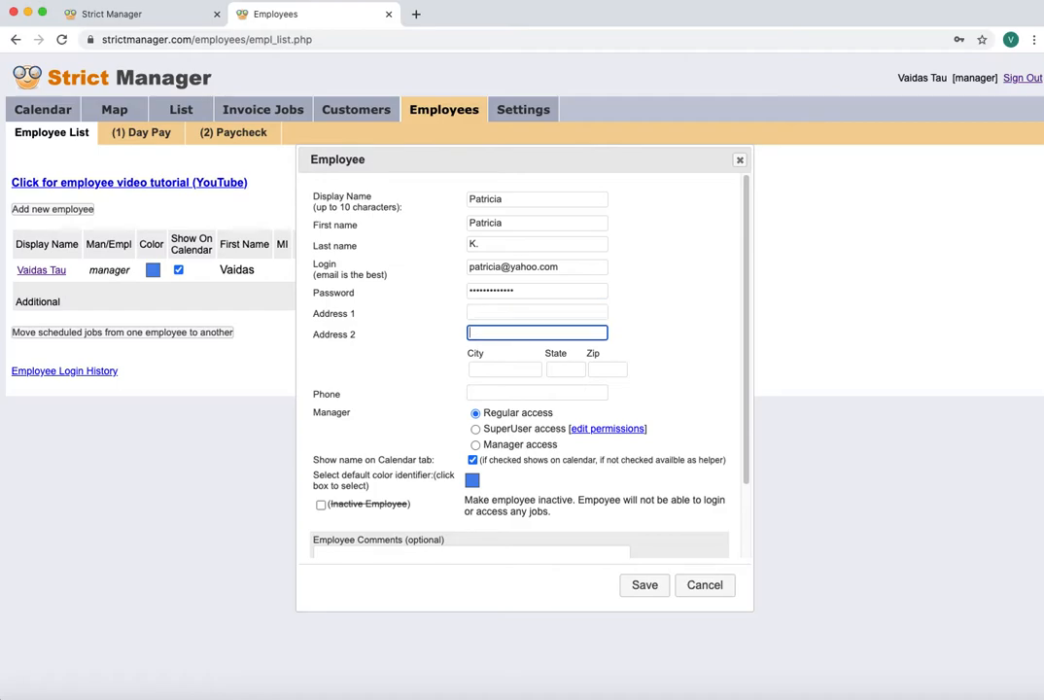
click(511, 391)
click(436, 409)
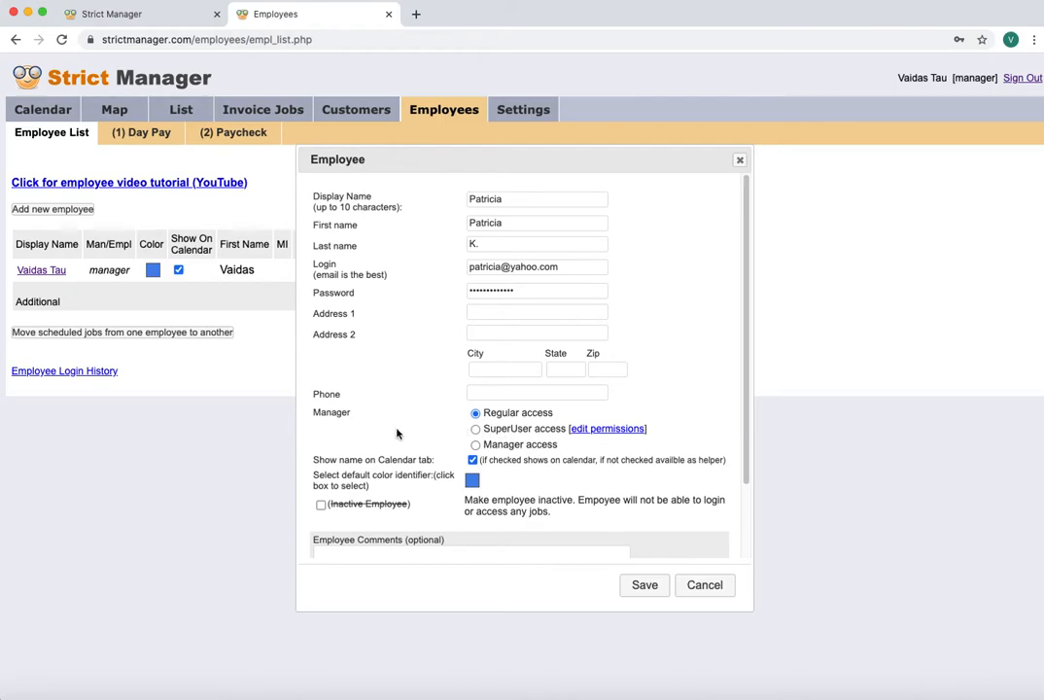
double_click(341, 414)
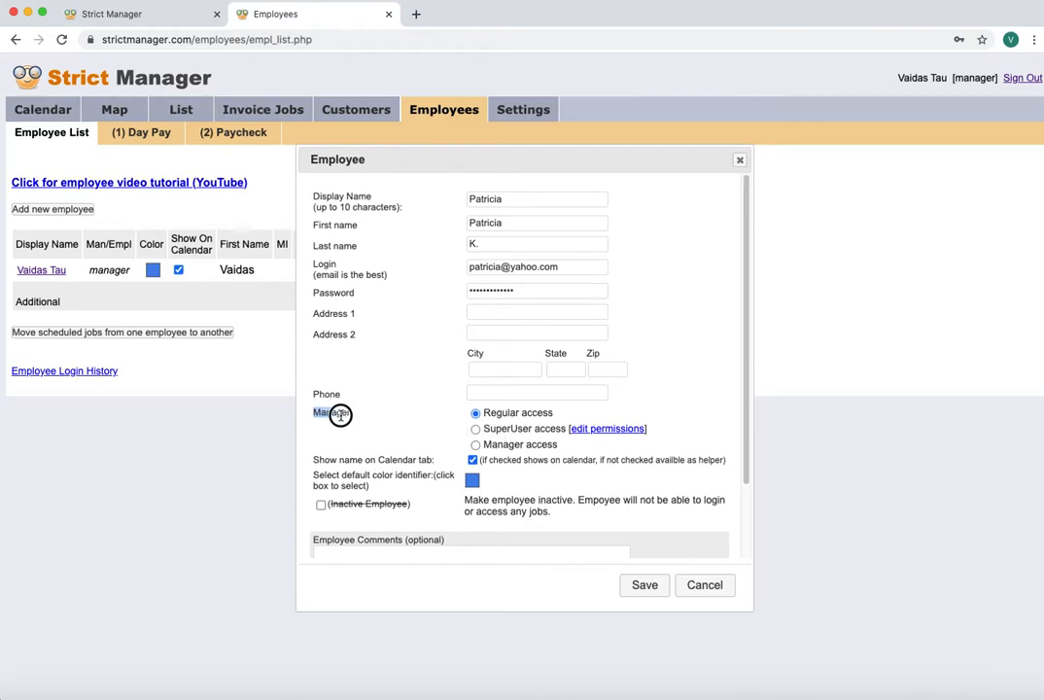
click(505, 419)
click(476, 429)
click(615, 428)
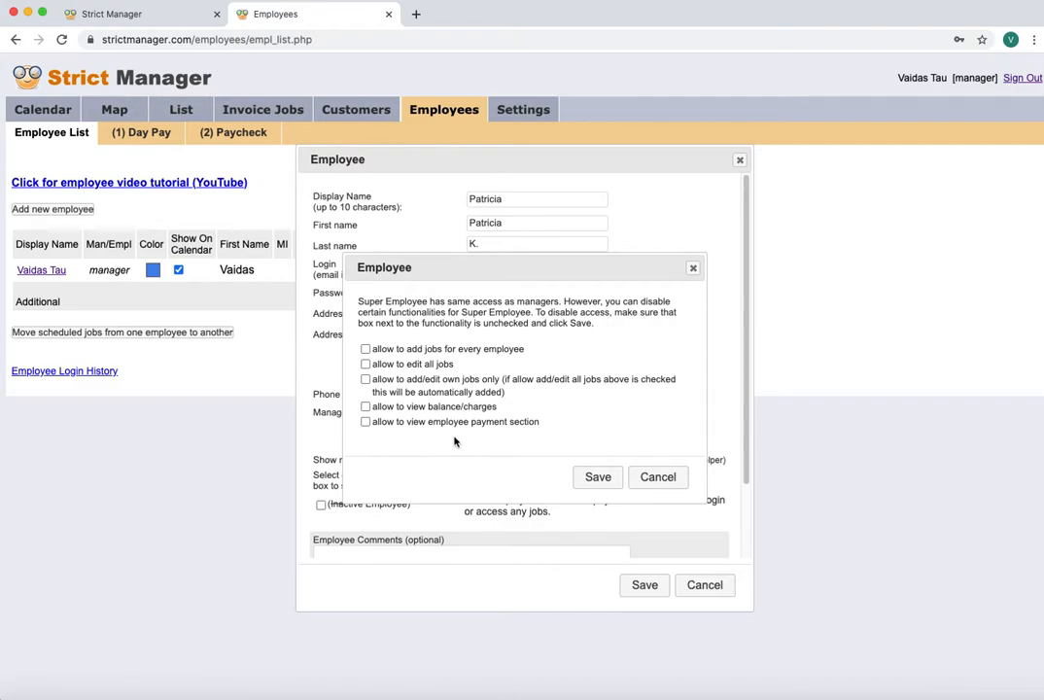
click(658, 479)
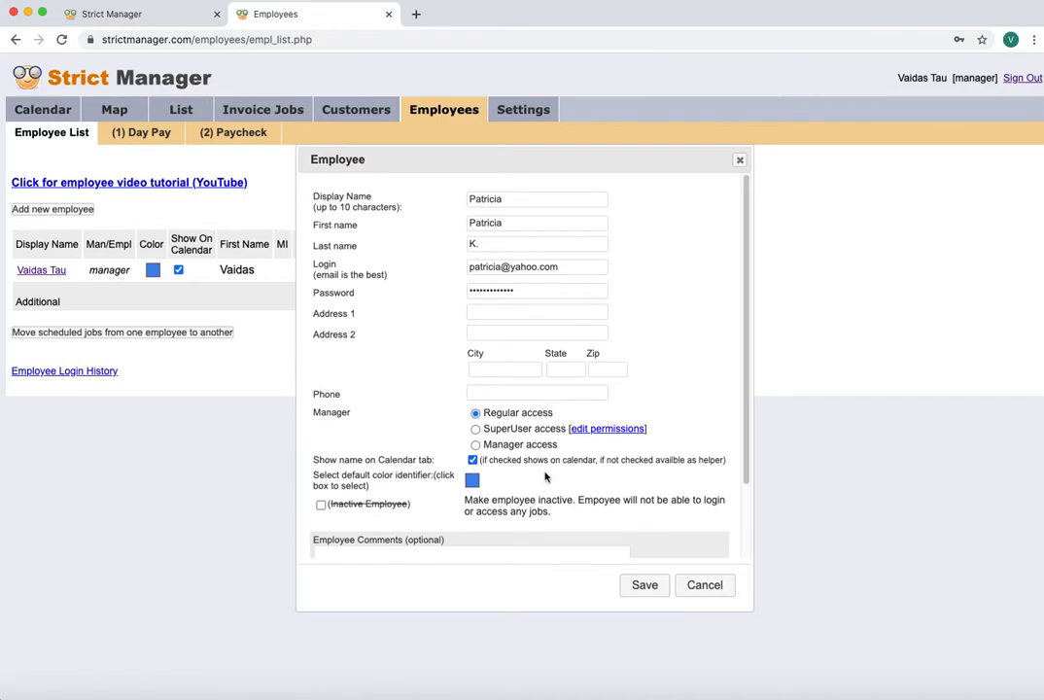
Save the new employee, dismiss the save-password offer and check both names on the calendar
click(654, 589)
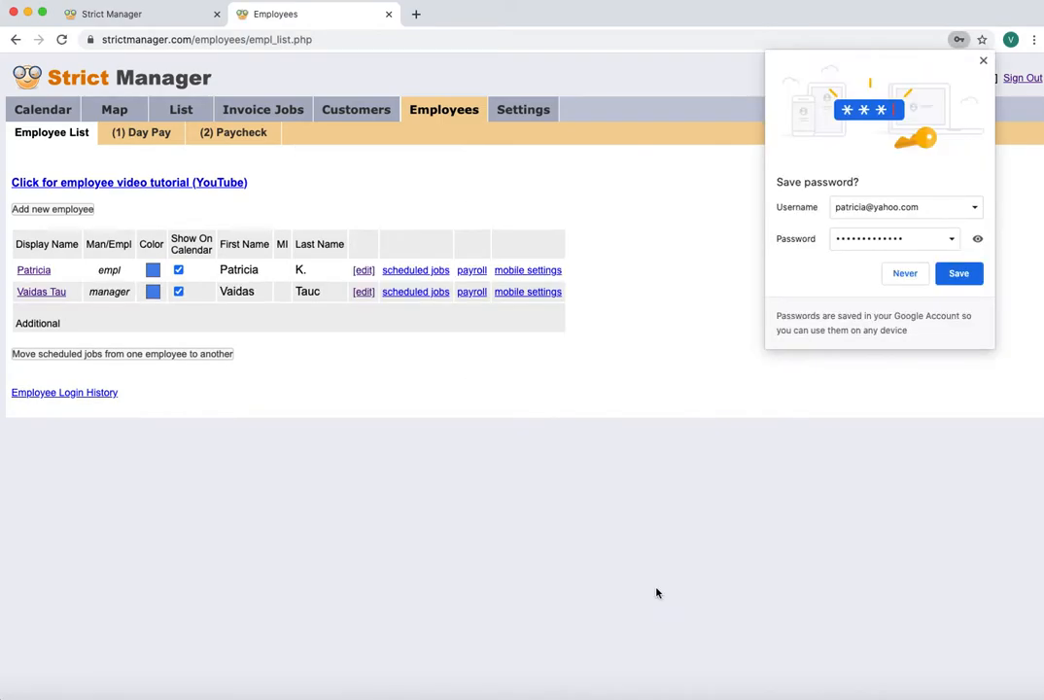
click(981, 62)
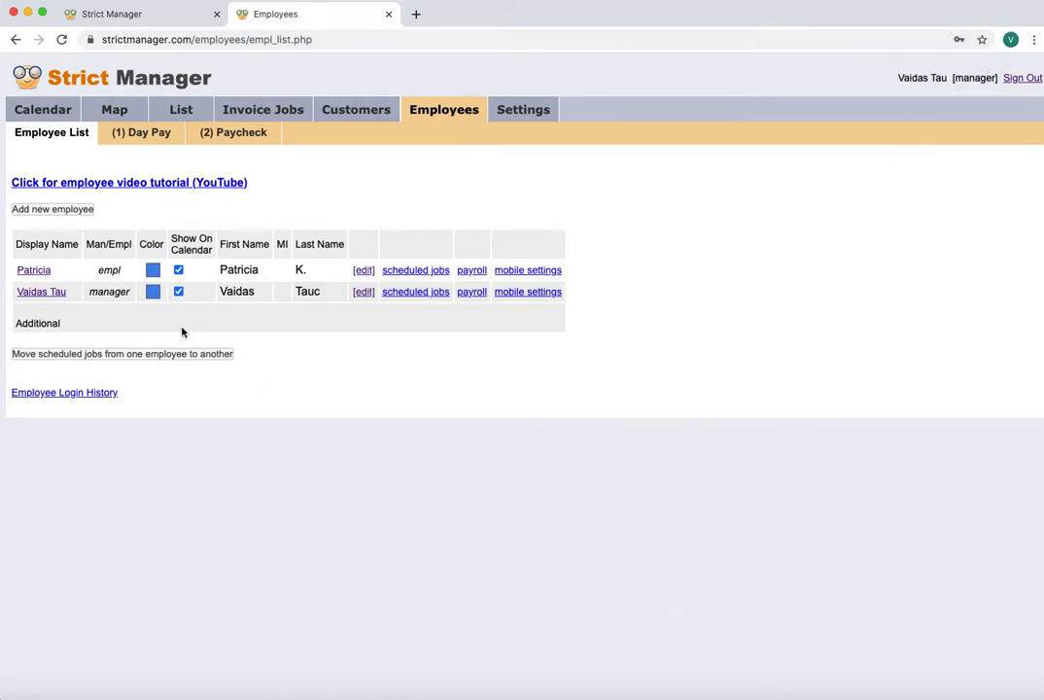
click(39, 114)
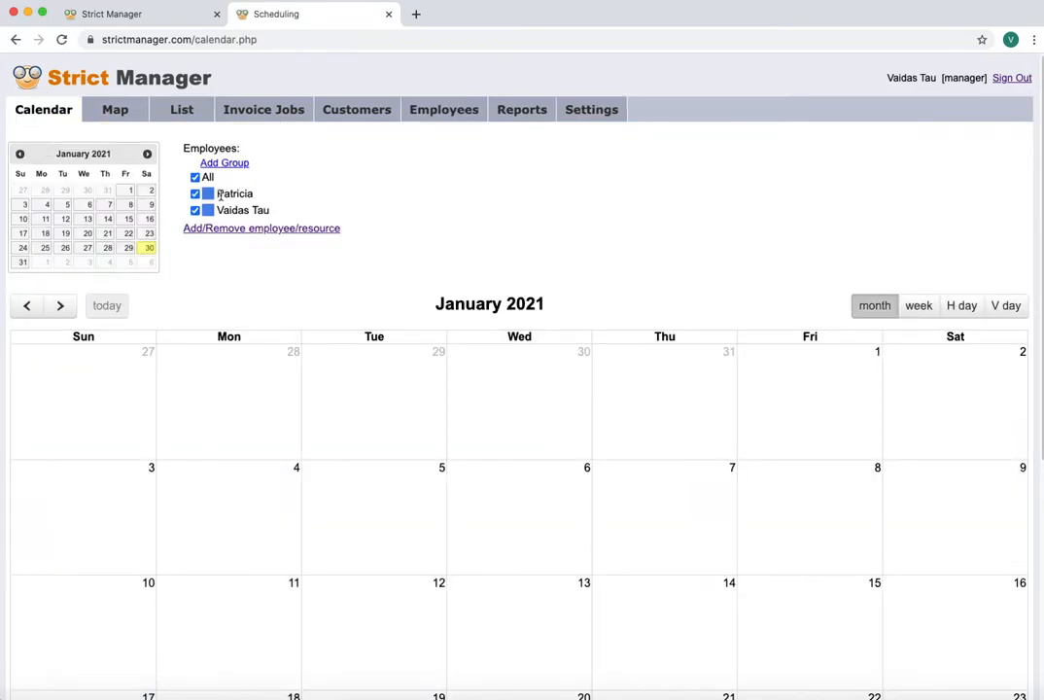
drag(221, 195, 290, 195)
click(240, 194)
click(266, 195)
Set the new employee's calendar colour to red on the Employee List, then return to the calendar
click(440, 112)
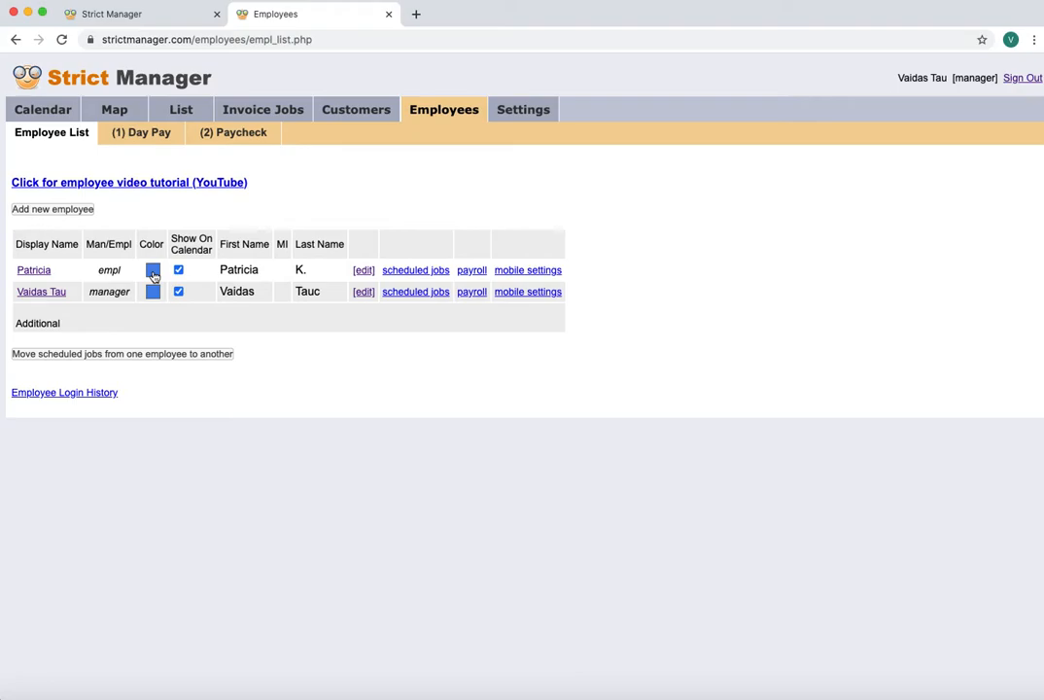
click(152, 272)
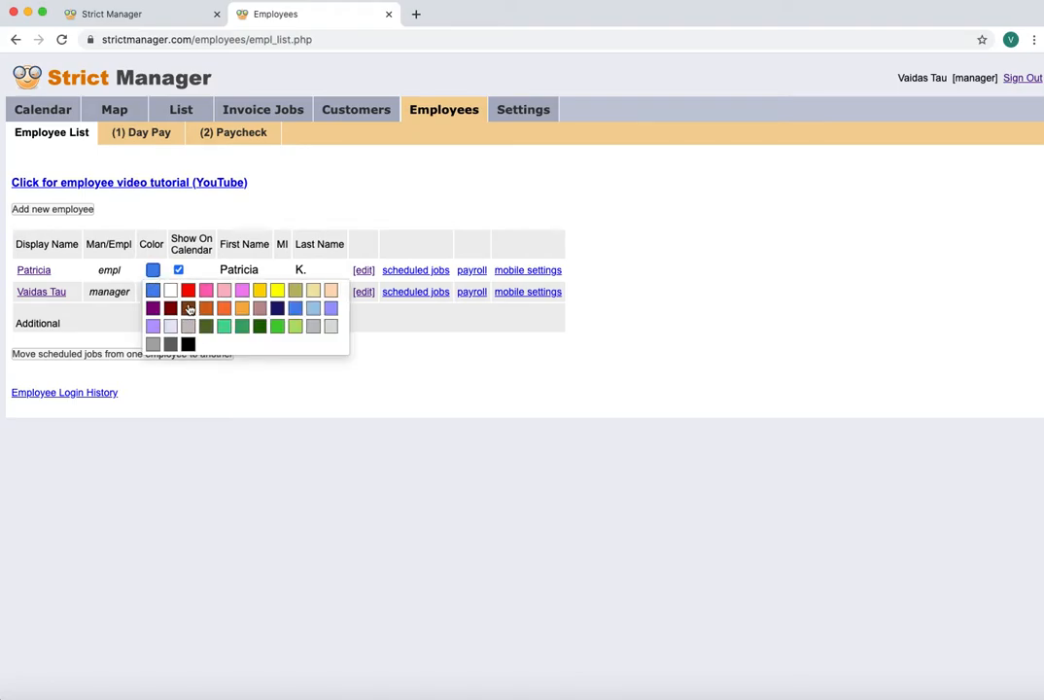
click(187, 290)
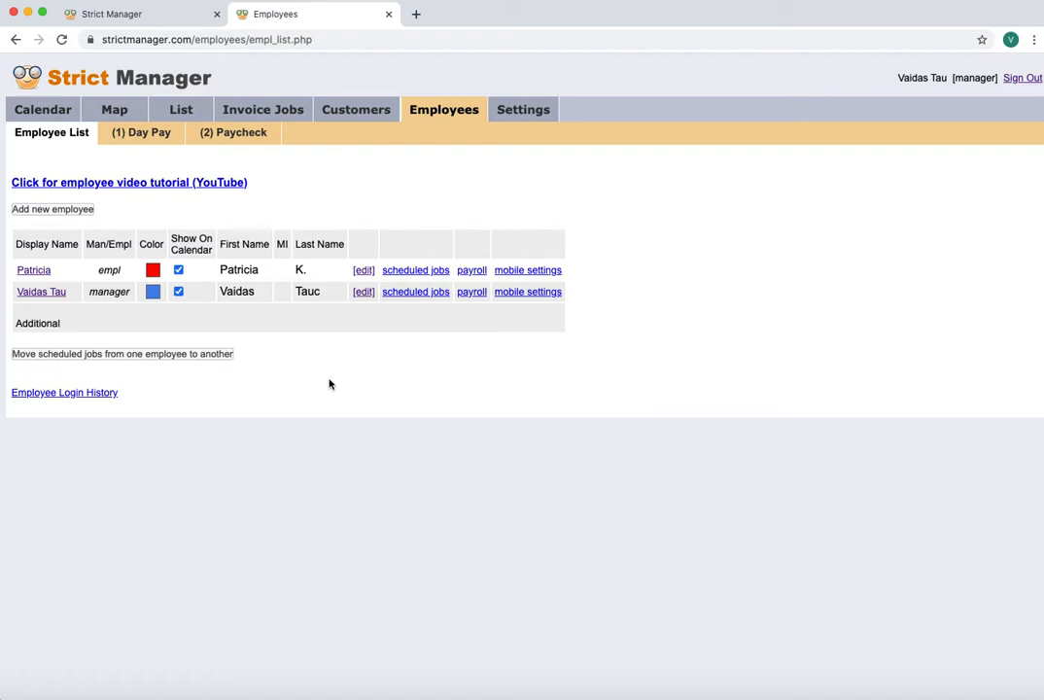
click(41, 110)
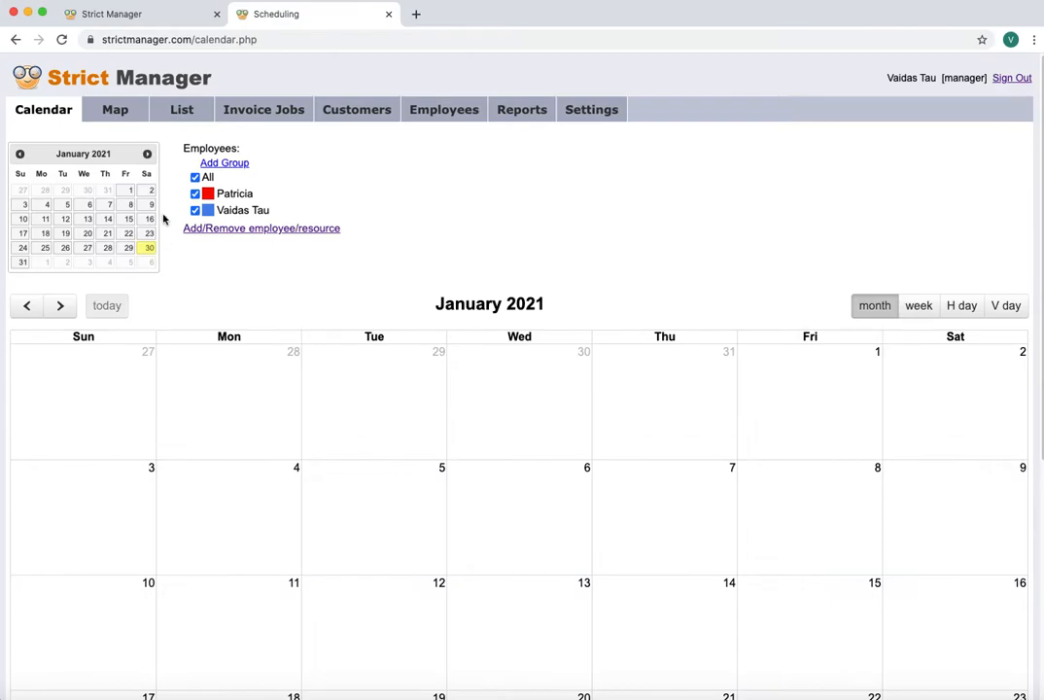
Show Saturday, Jan 30 in per-employee columns and mark a 9:00–1:00 slot for the new employee
click(1008, 307)
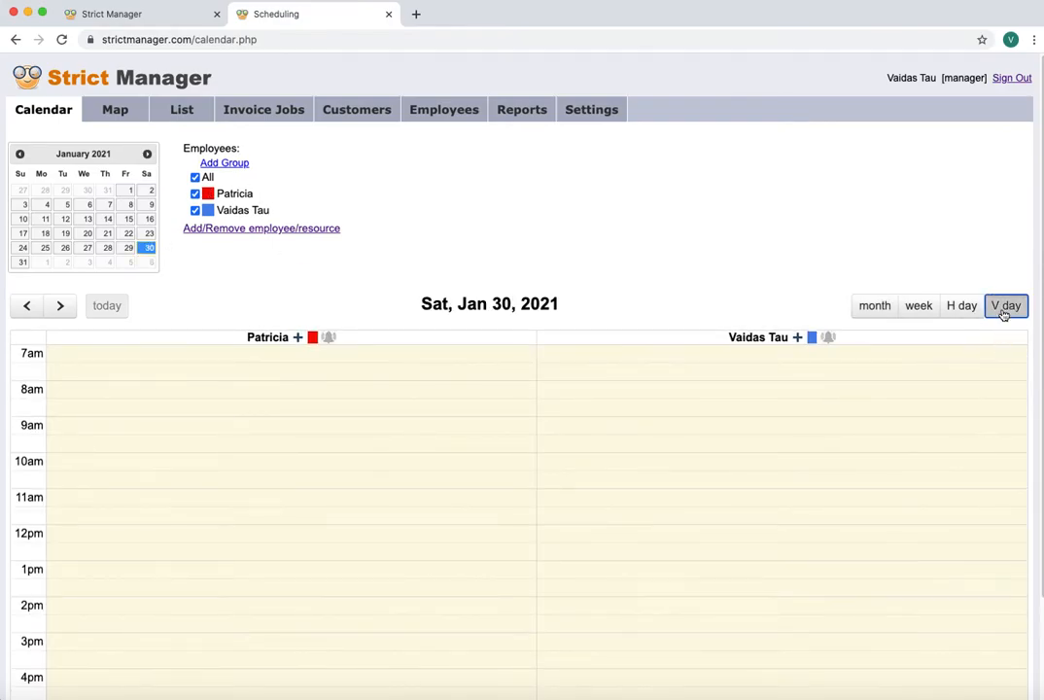
click(958, 304)
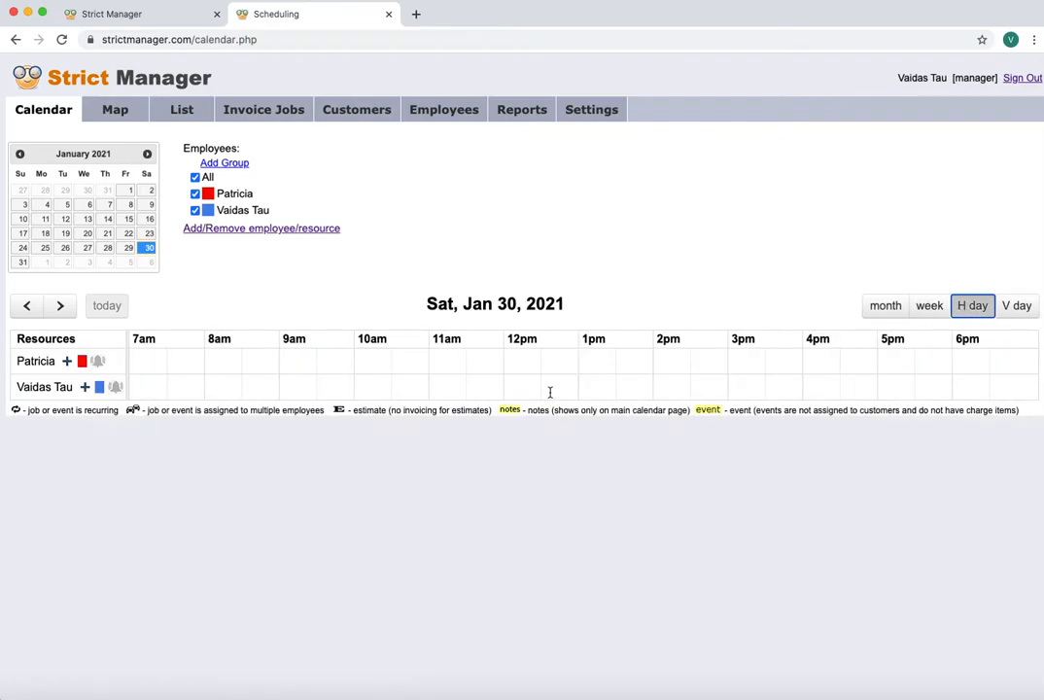
click(1014, 306)
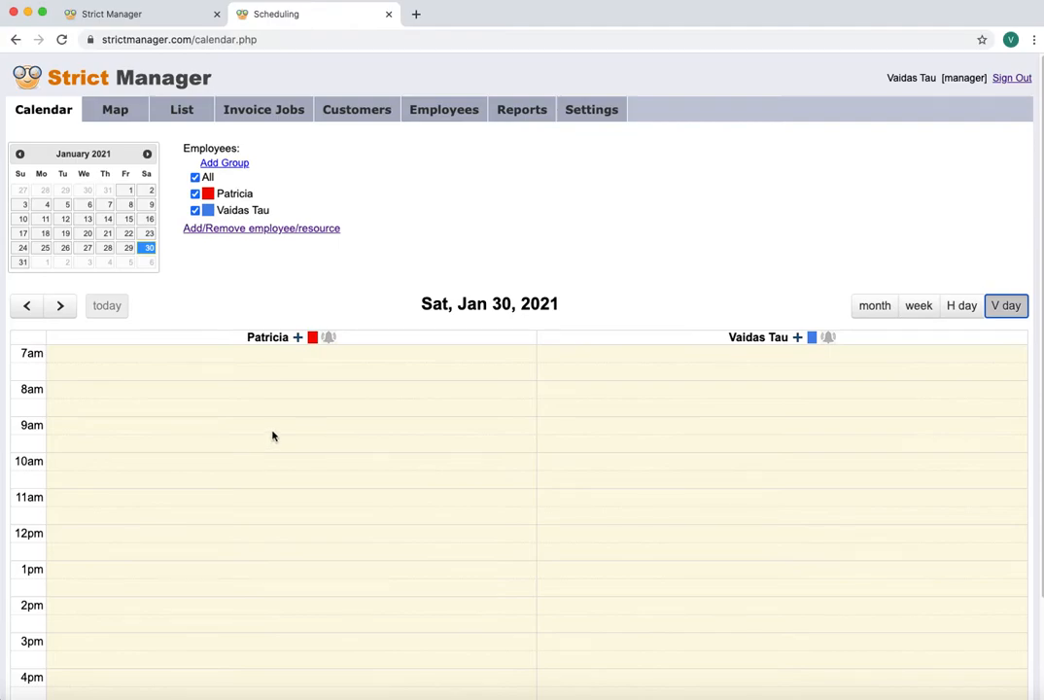
drag(274, 432, 276, 486)
drag(282, 602, 285, 555)
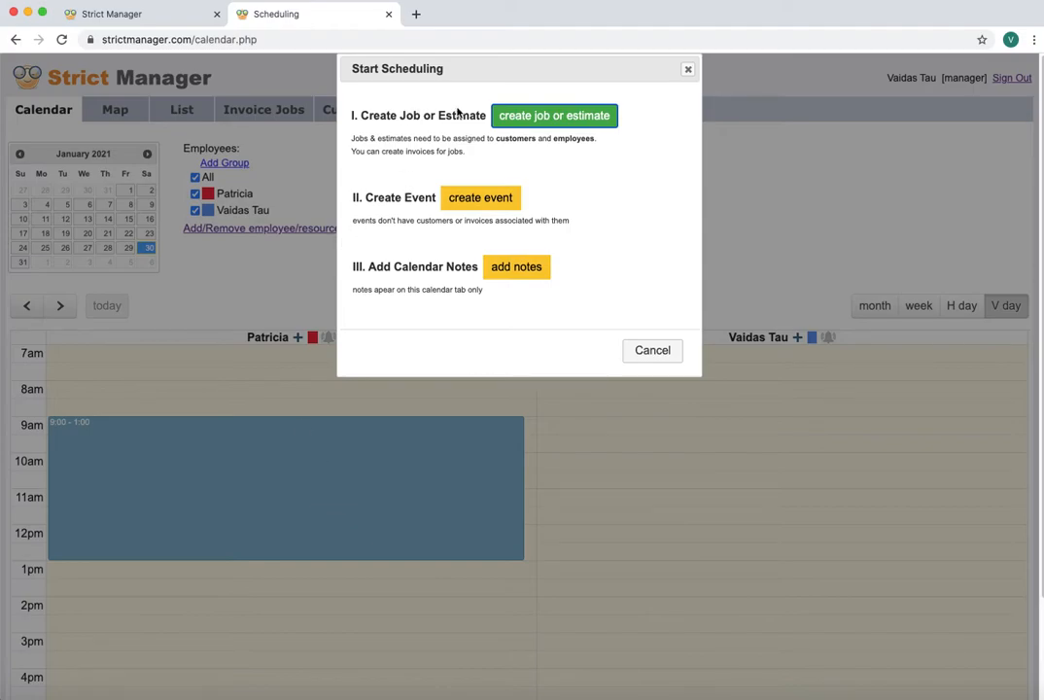
Create a job for the slot and choose << ADD NEW >> to open a blank customer form
click(551, 117)
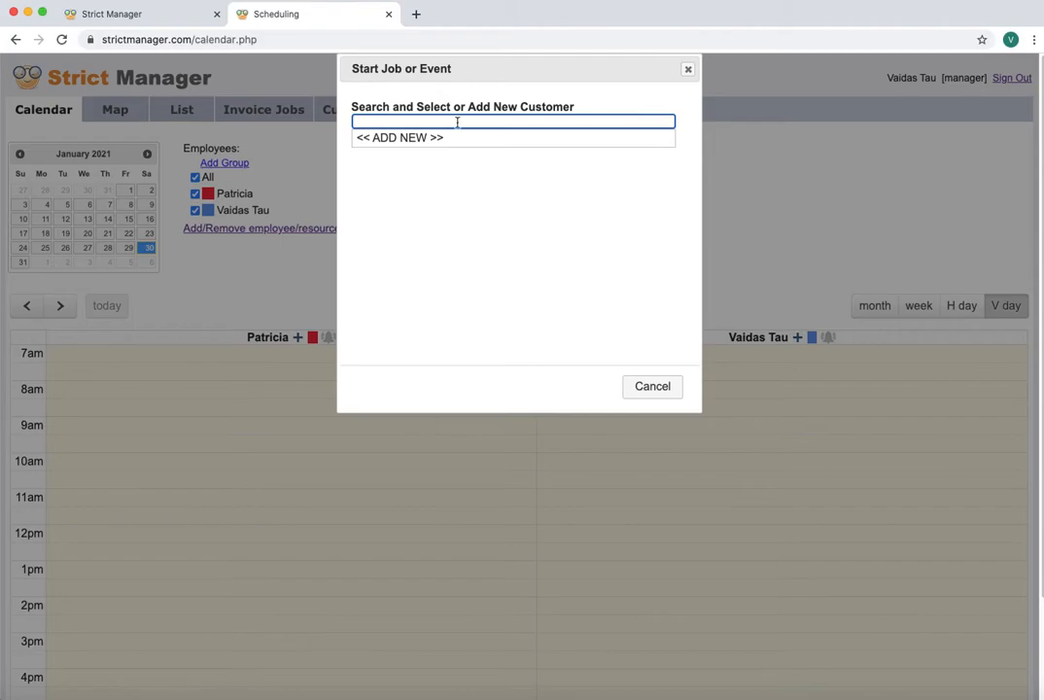
click(403, 118)
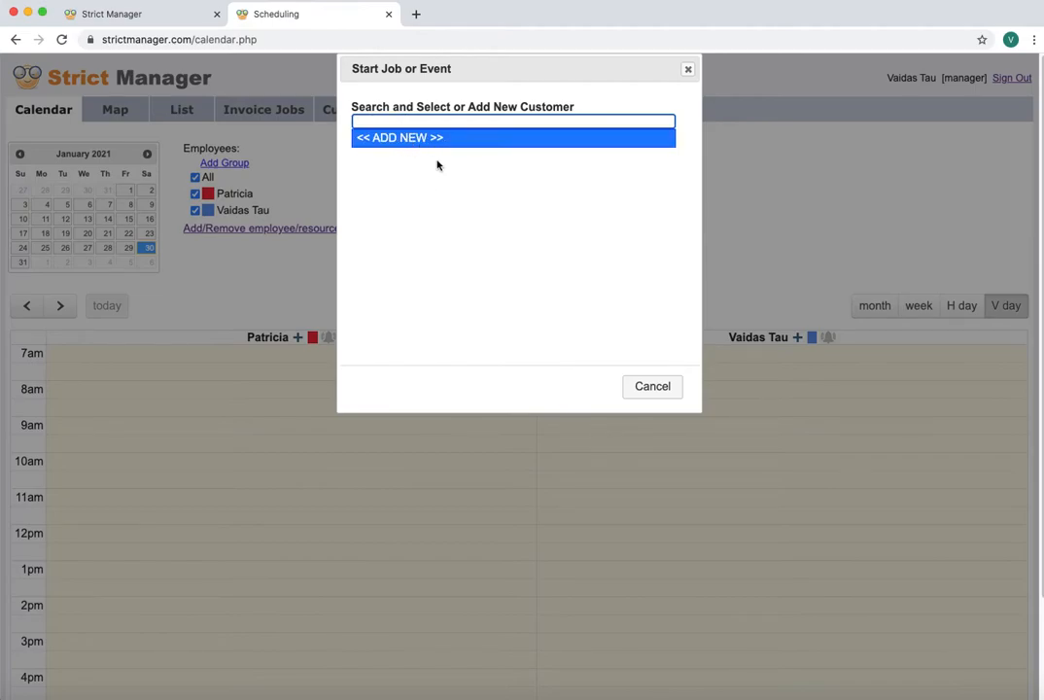
click(412, 142)
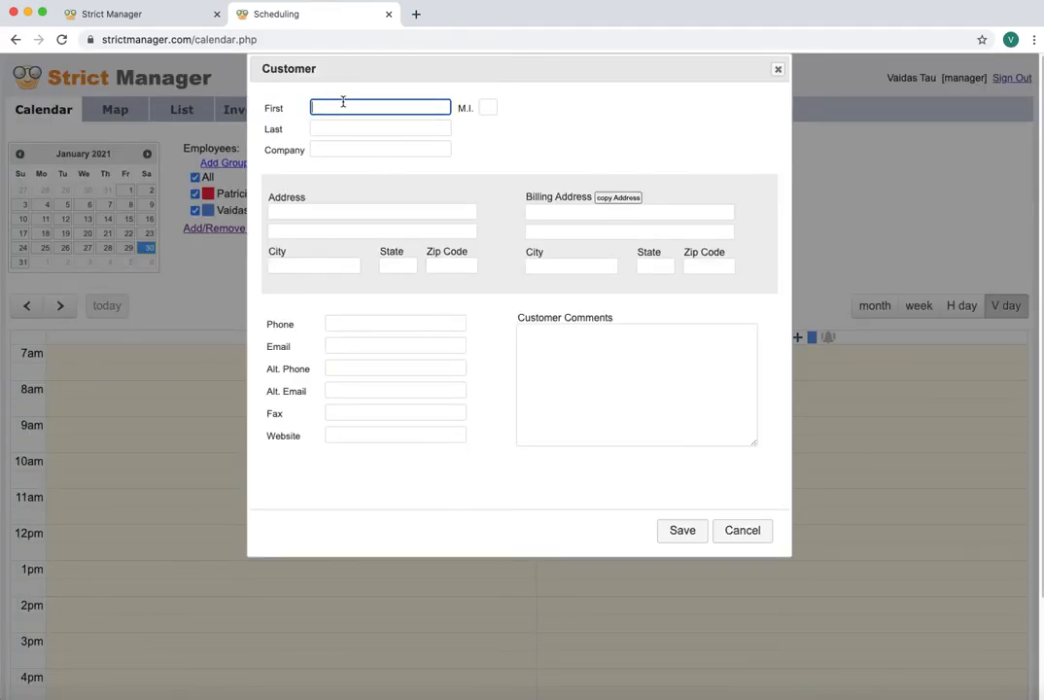
Enter the customer's first and last name and street address
key(Tab)
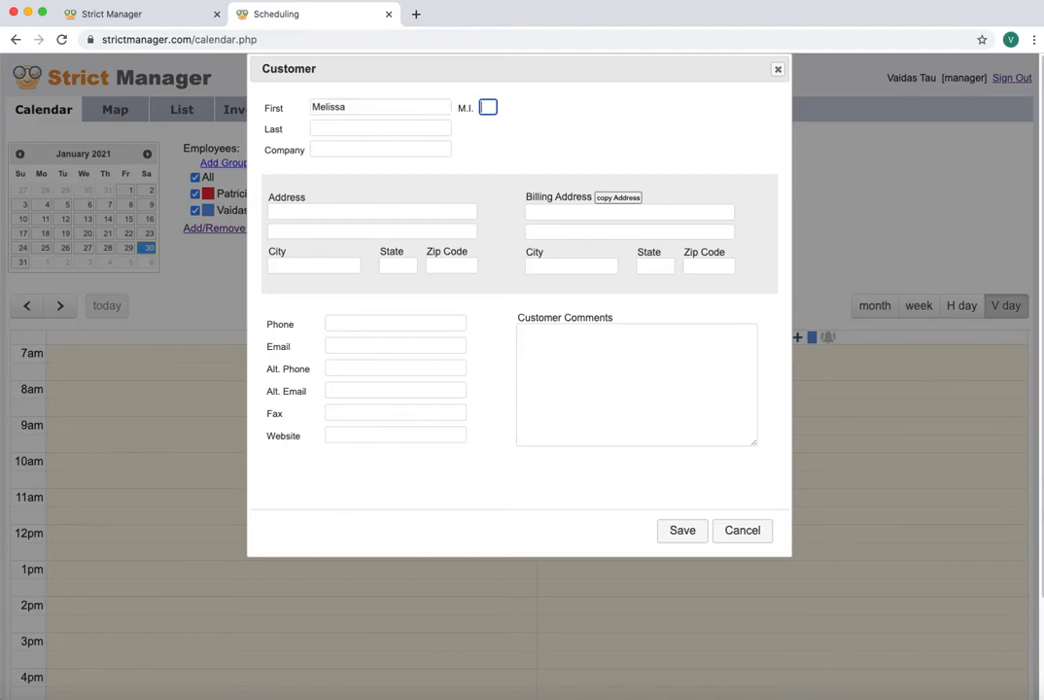
key(Tab)
key(Tab)
key(Tab)
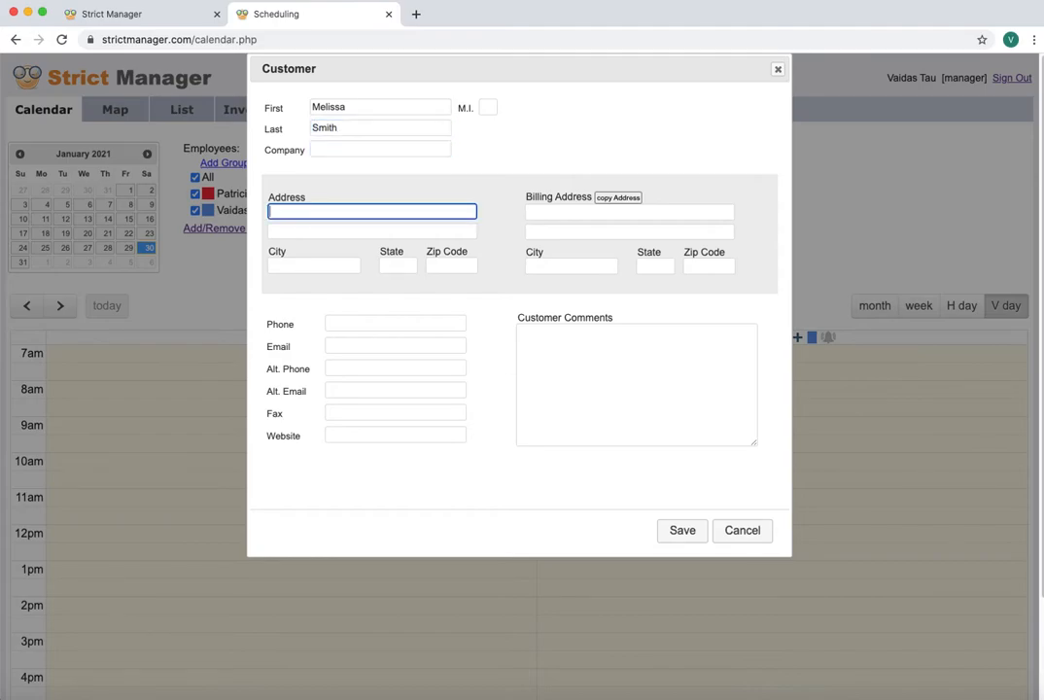
key(Left)
key(Left)
key(Left)
key(Left)
key(BackSpace)
Fill in the customer's city, state, zip code, phone number and e-mail
click(299, 267)
text(Arlington)
key(Tab)
text(VA)
key(Tab)
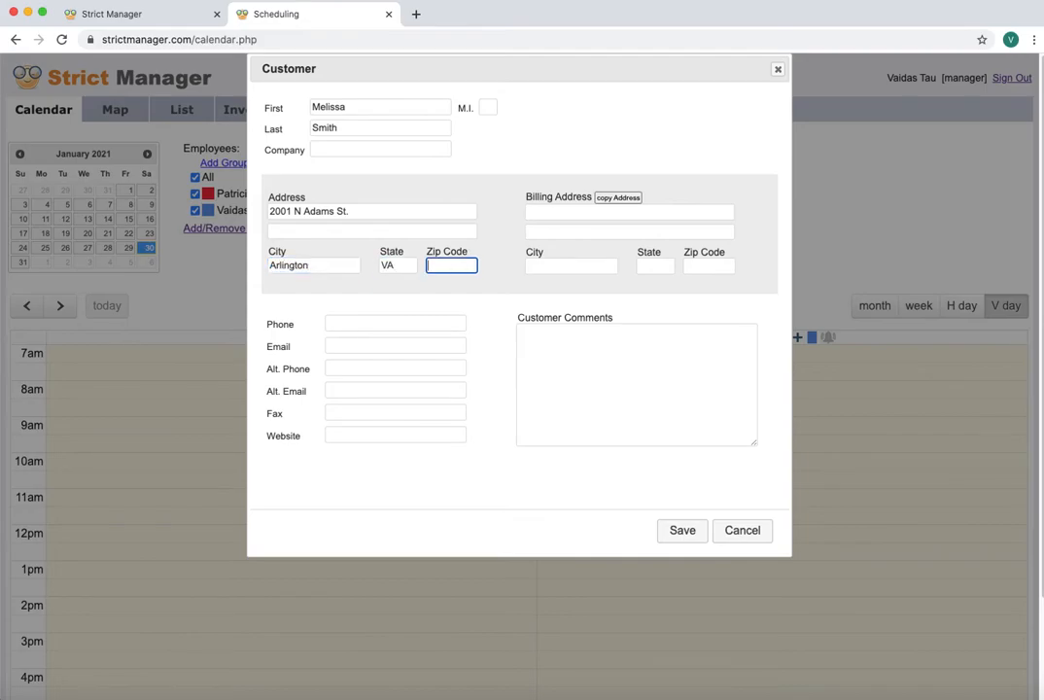
text(22201)
click(370, 322)
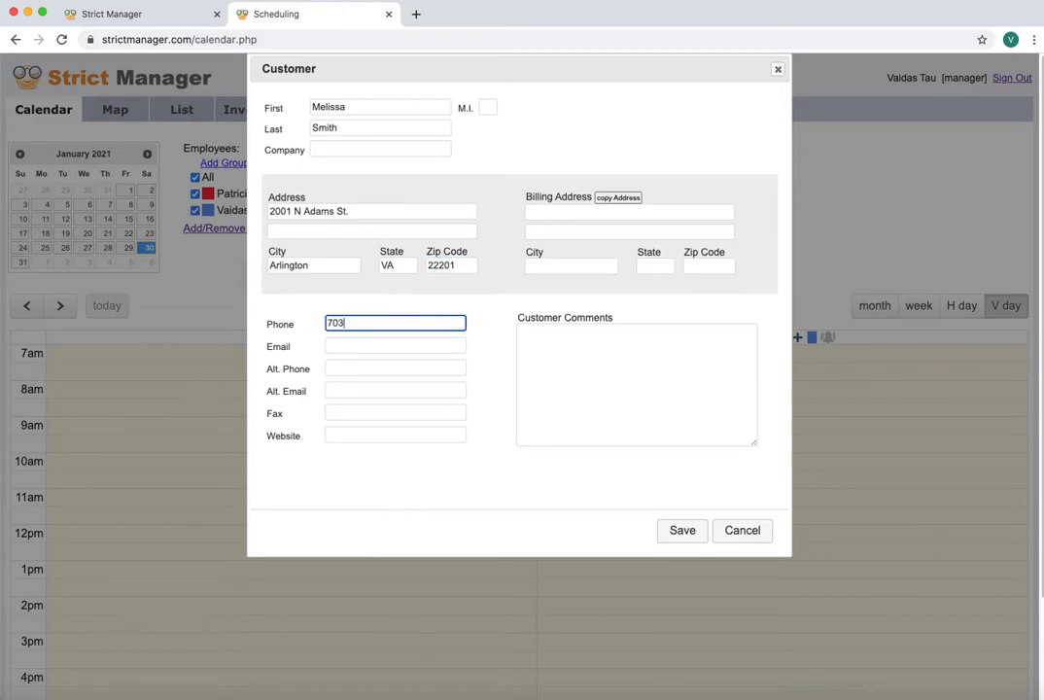
click(382, 344)
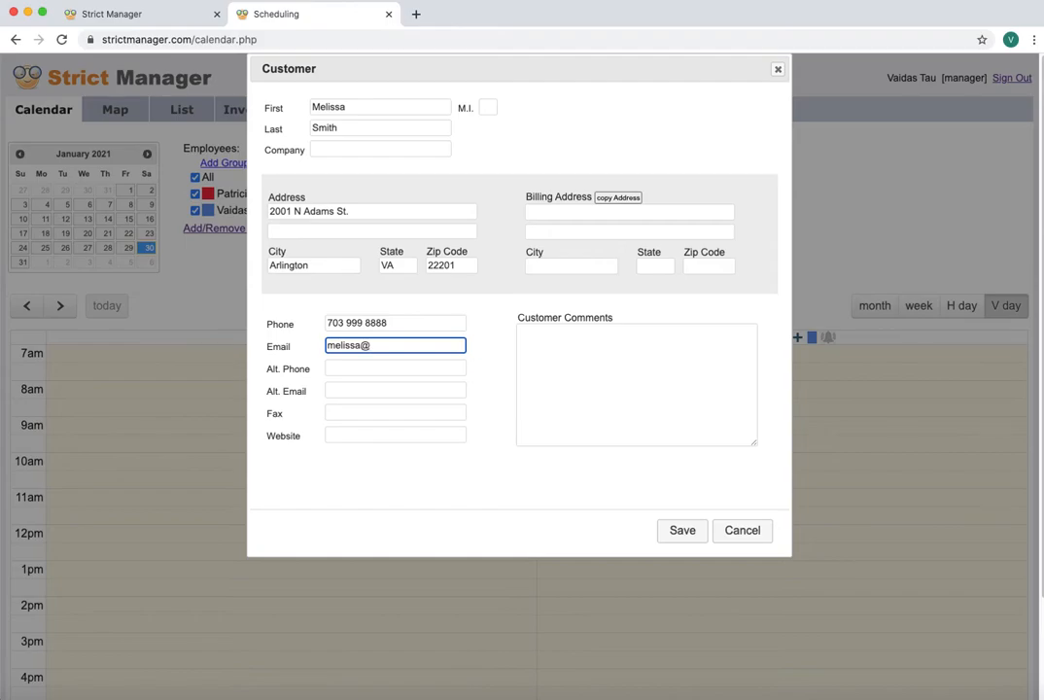
key(Tab)
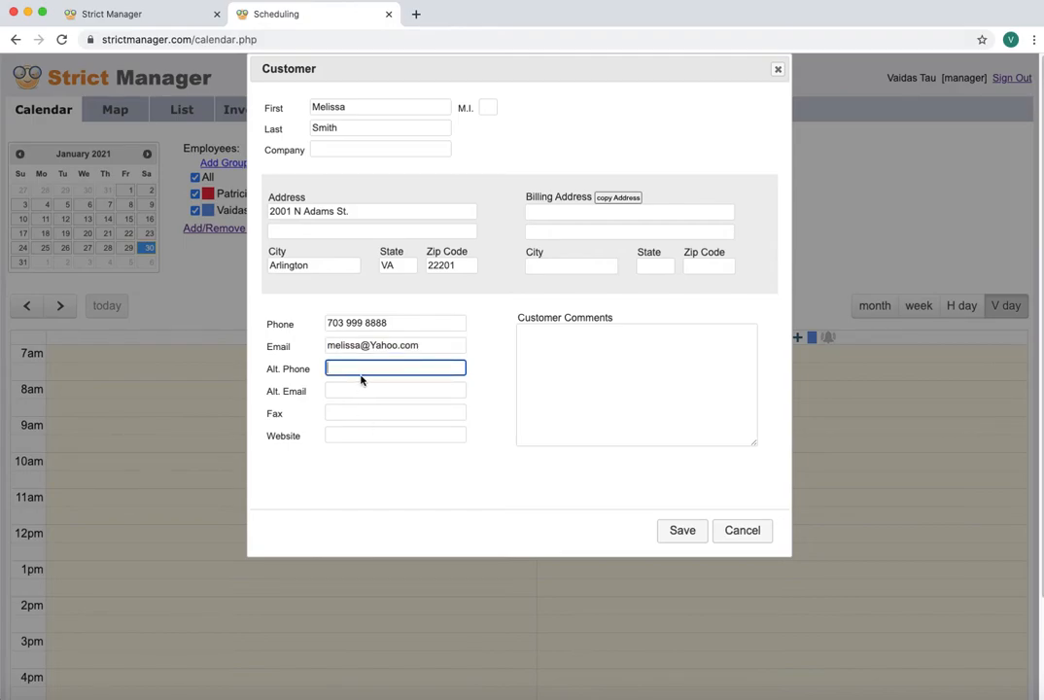
Add the comment 'This is our first customer', copy the address to billing, and save
click(554, 334)
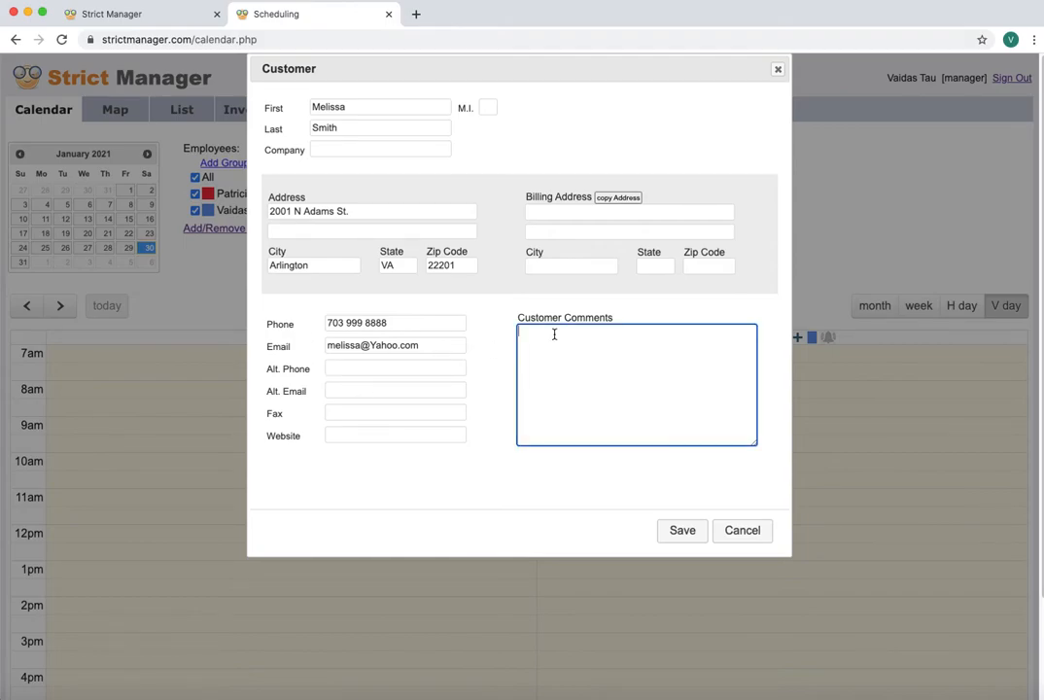
text(This is our first customer)
click(413, 213)
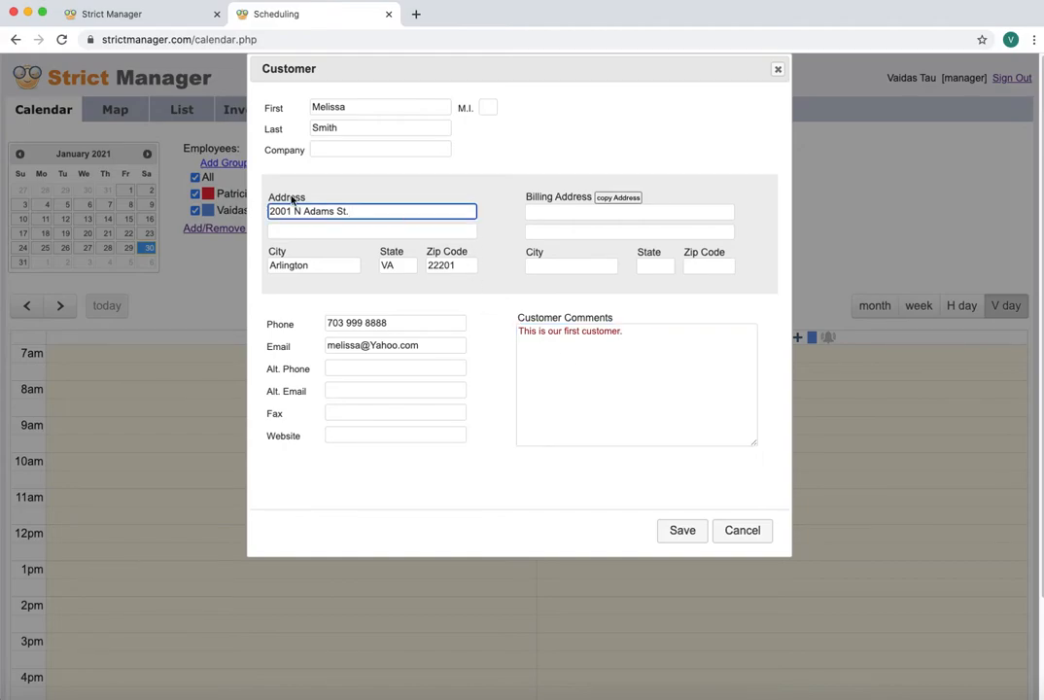
click(622, 198)
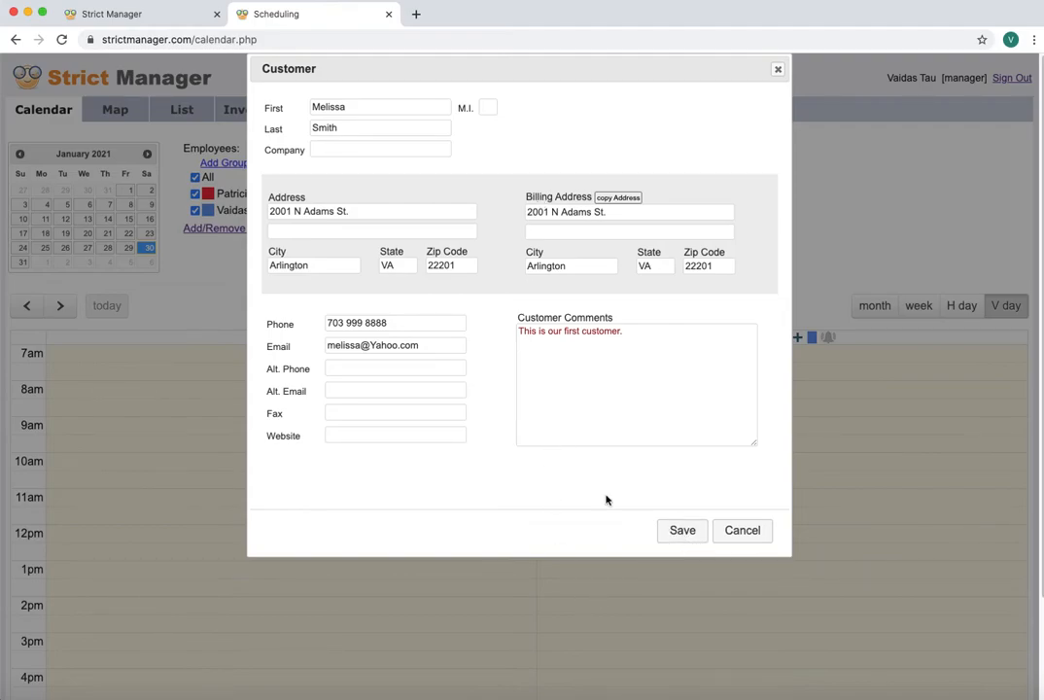
click(682, 531)
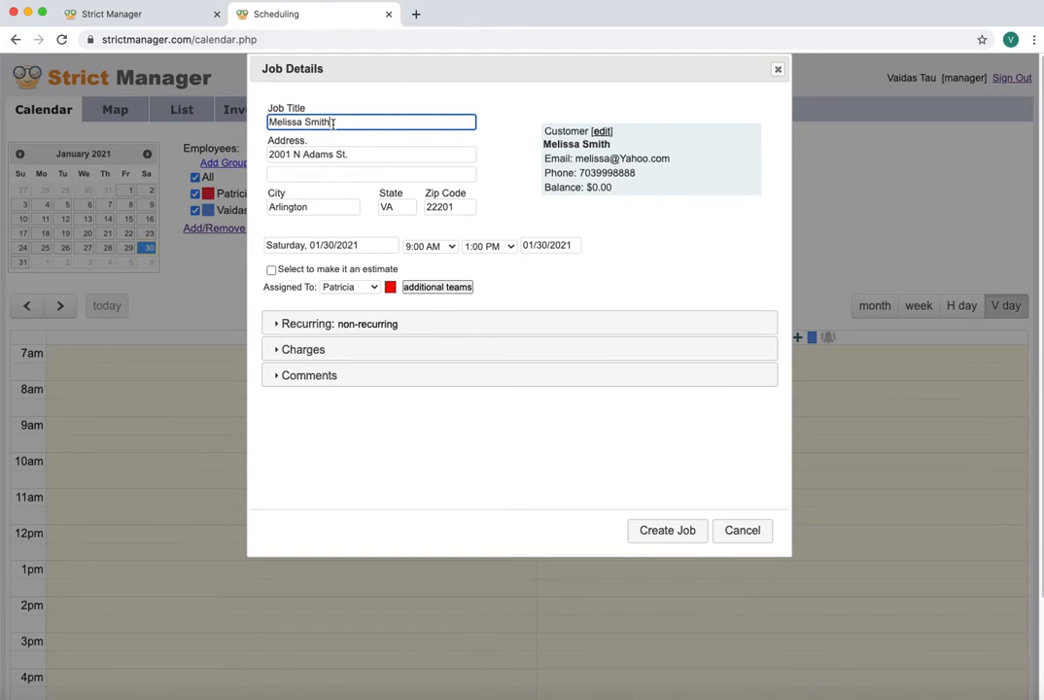
Set the job to recur Bi-Weekly on Saturdays with Ends: Never
click(366, 154)
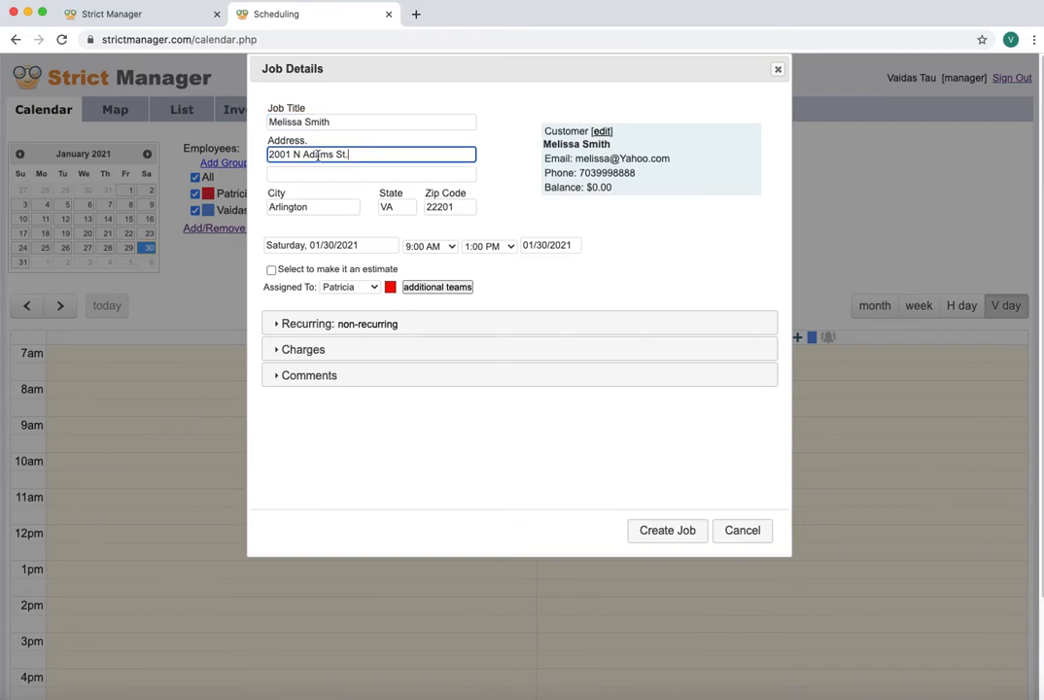
click(299, 328)
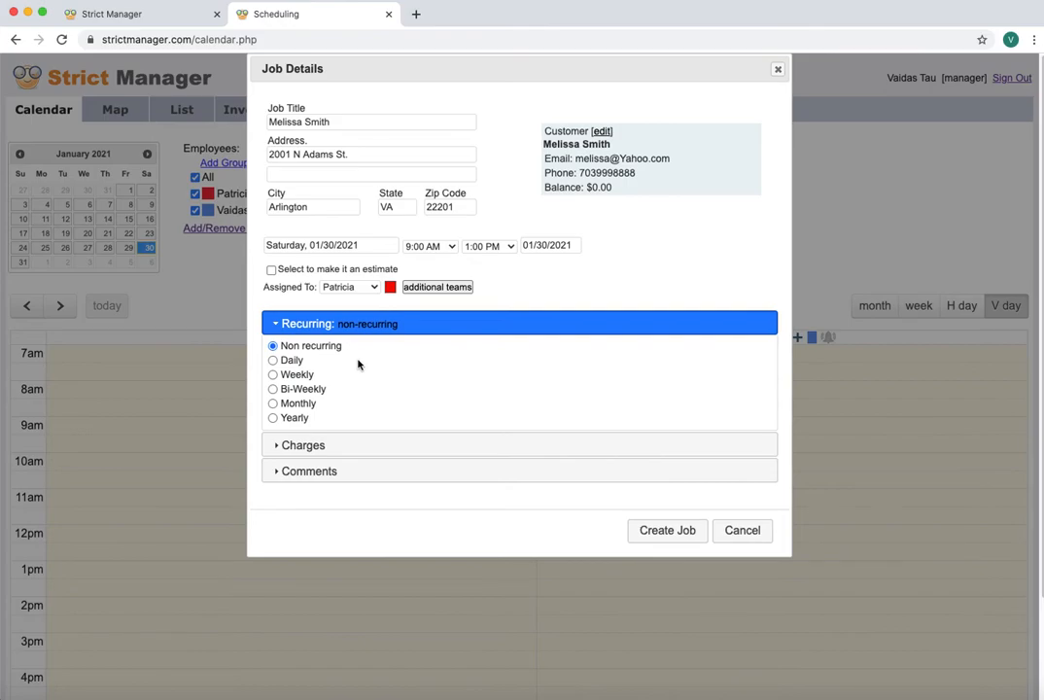
click(273, 389)
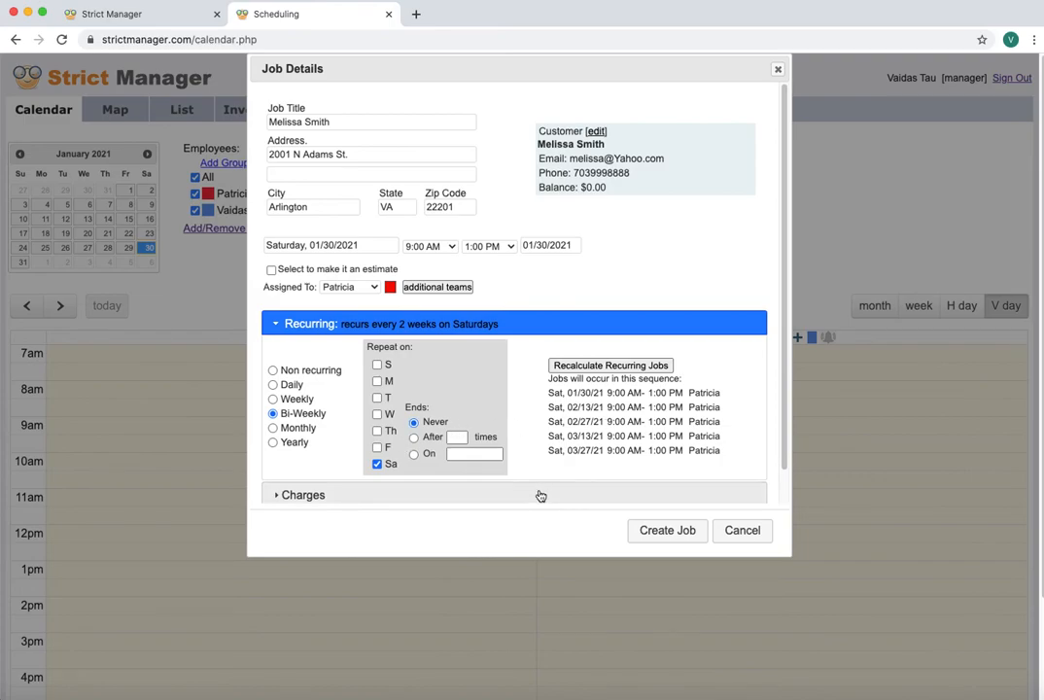
drag(784, 324, 788, 358)
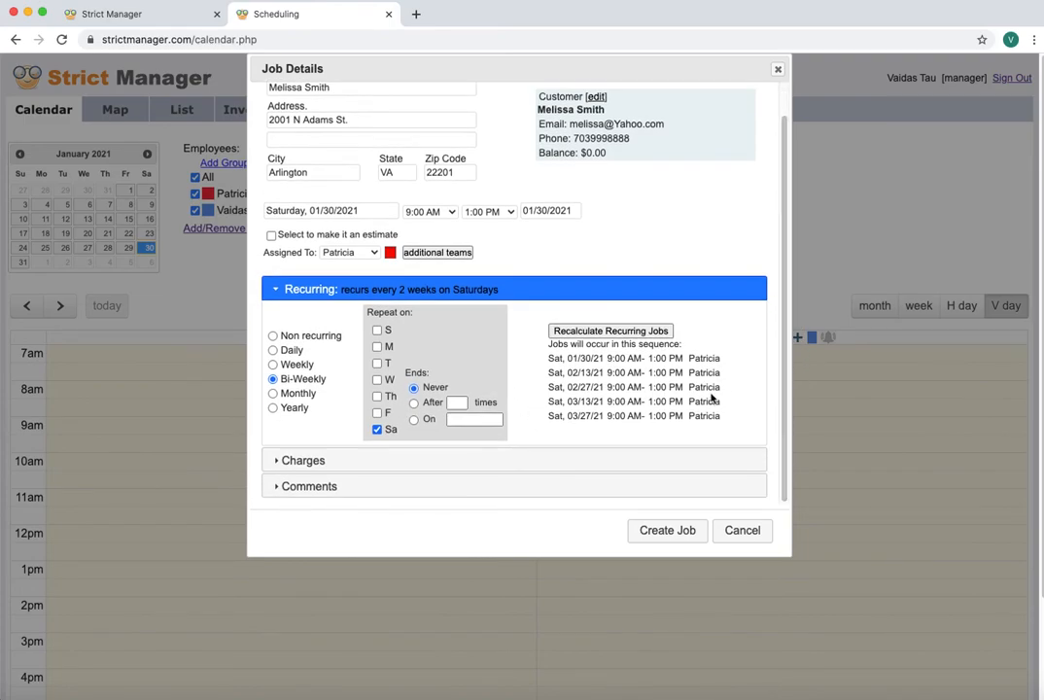
Add a Sales charge at rate 120, quantity 1, totalling 120.00
click(329, 468)
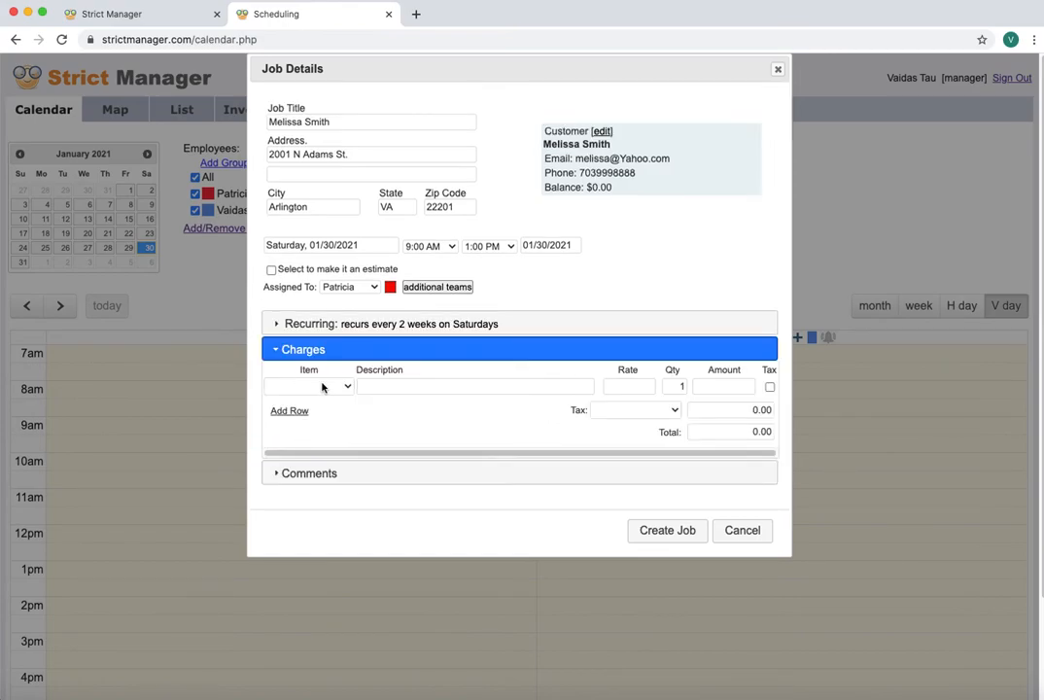
click(322, 388)
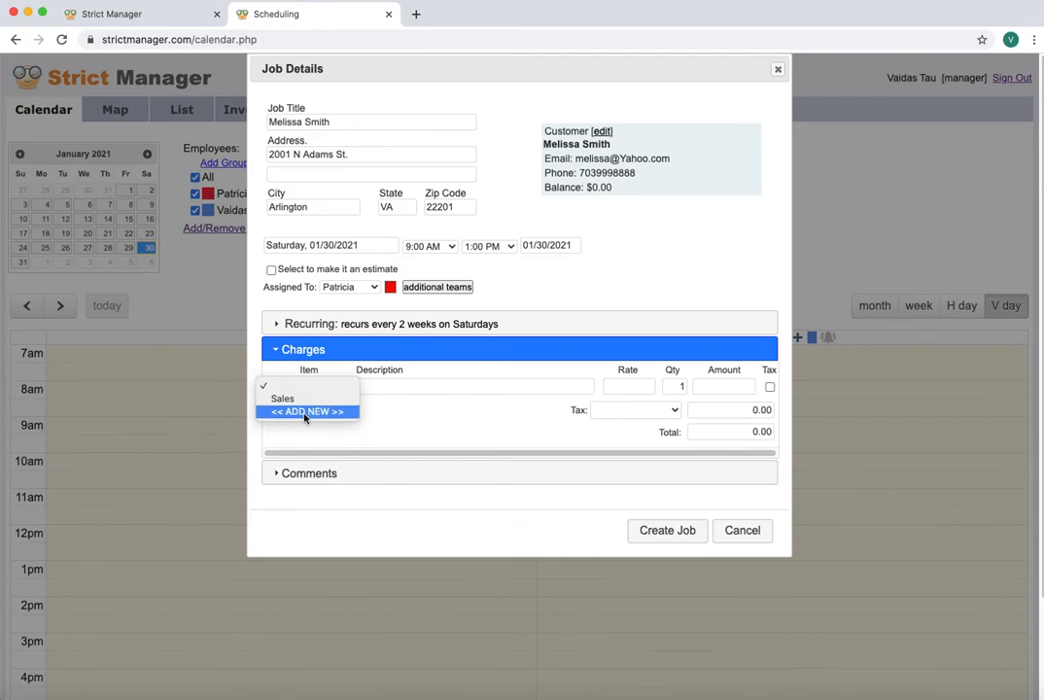
click(284, 399)
click(432, 386)
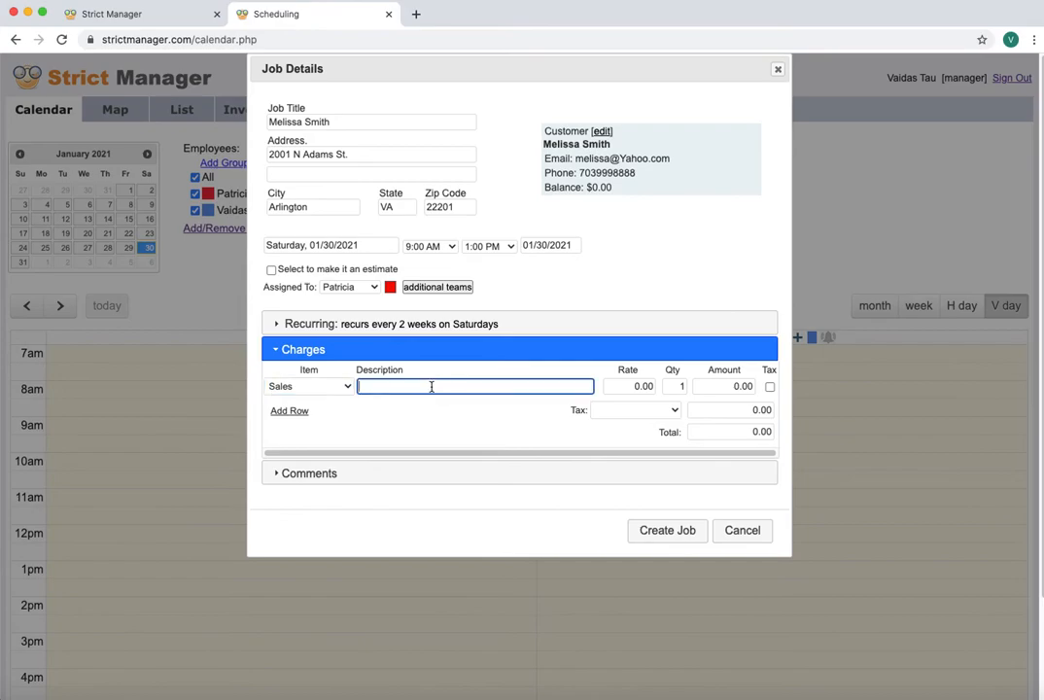
key(Tab)
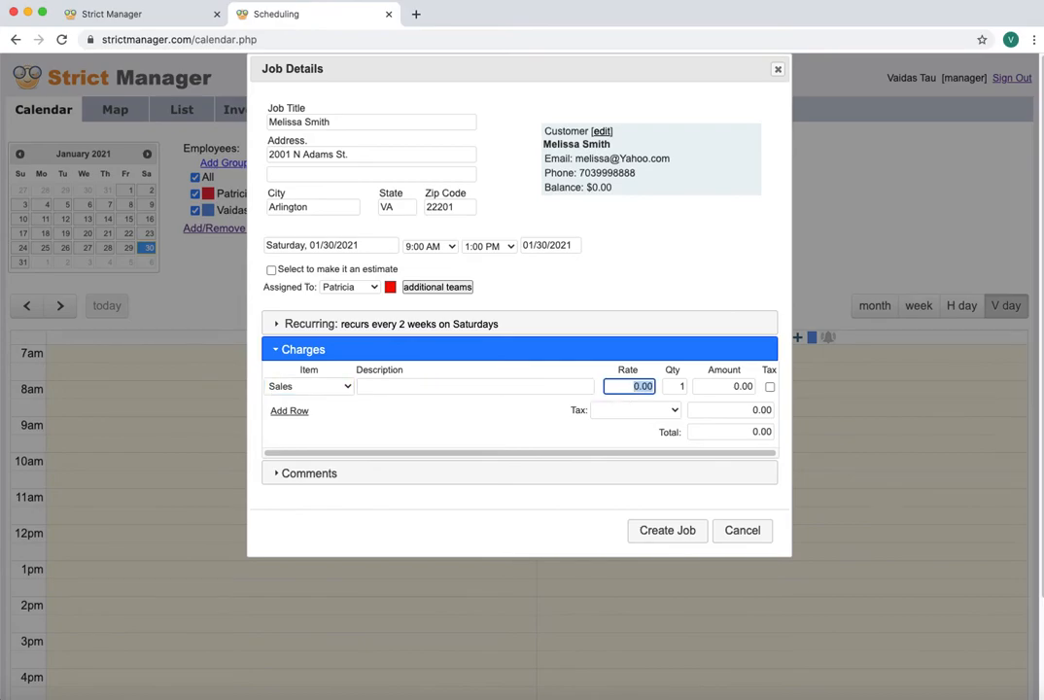
text(120)
key(Tab)
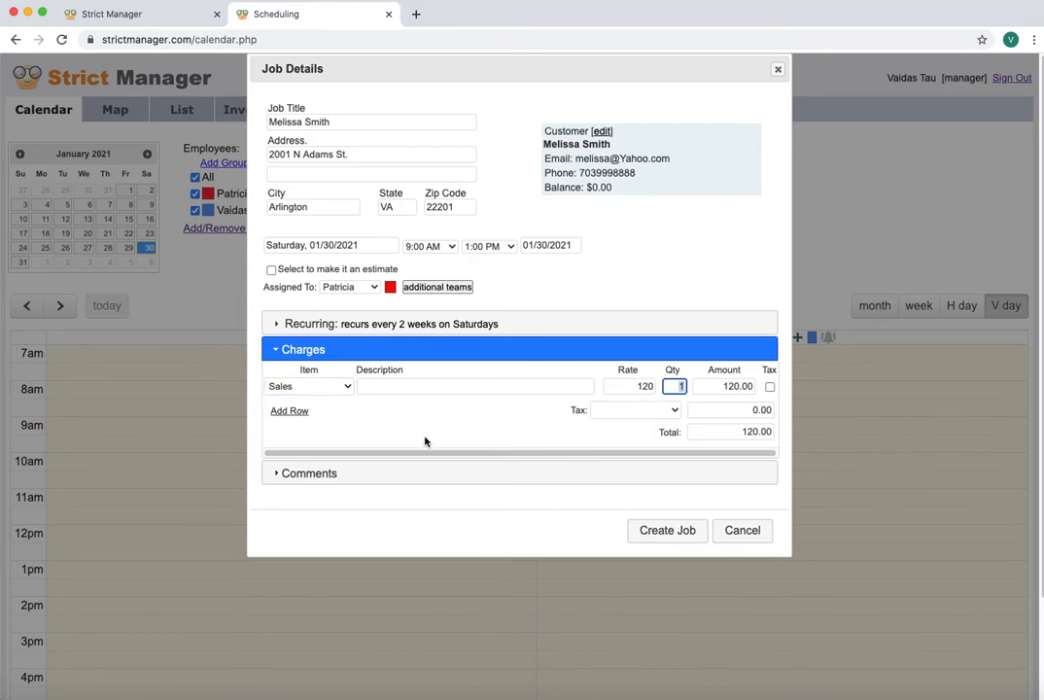
click(474, 477)
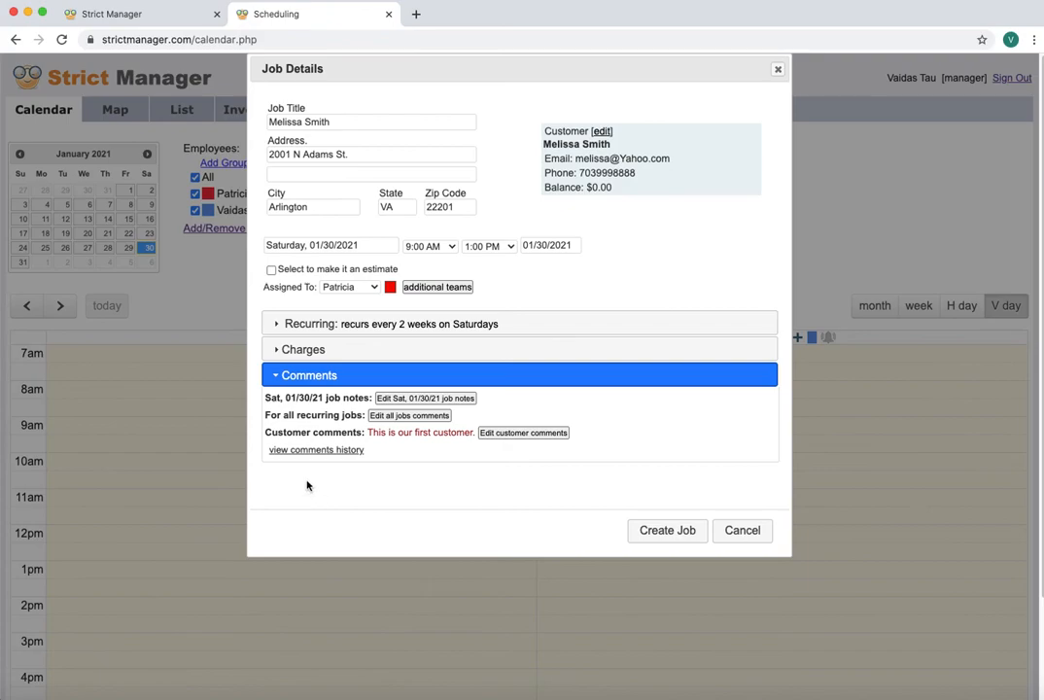
Write and save a job note for Sat 01/30/21
click(270, 432)
drag(270, 432, 361, 433)
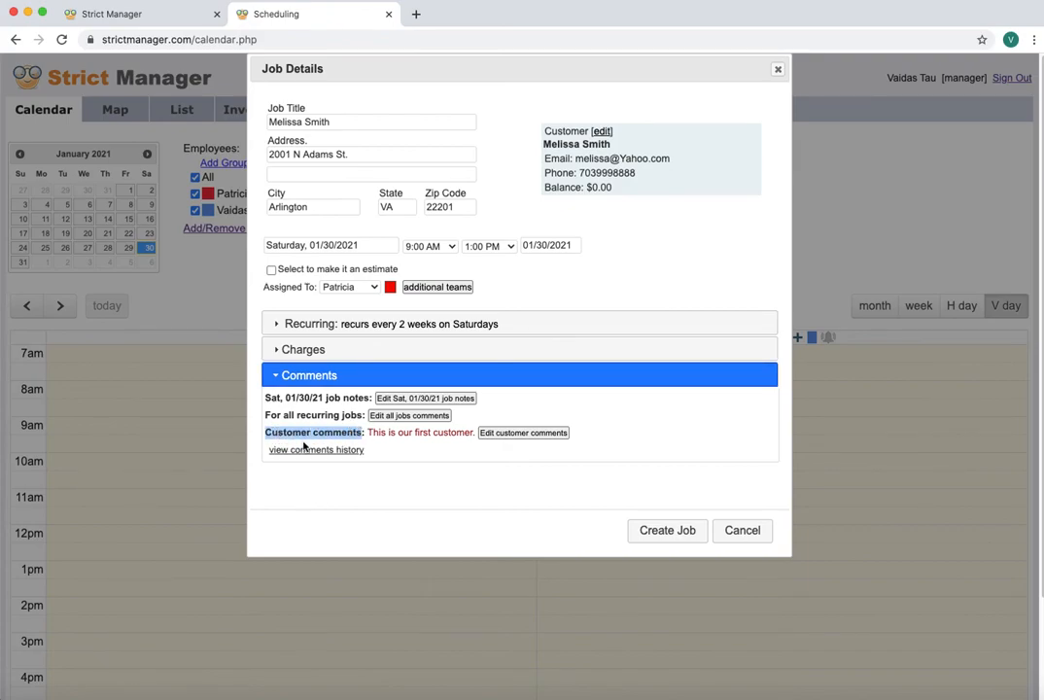
click(370, 434)
drag(370, 435, 467, 433)
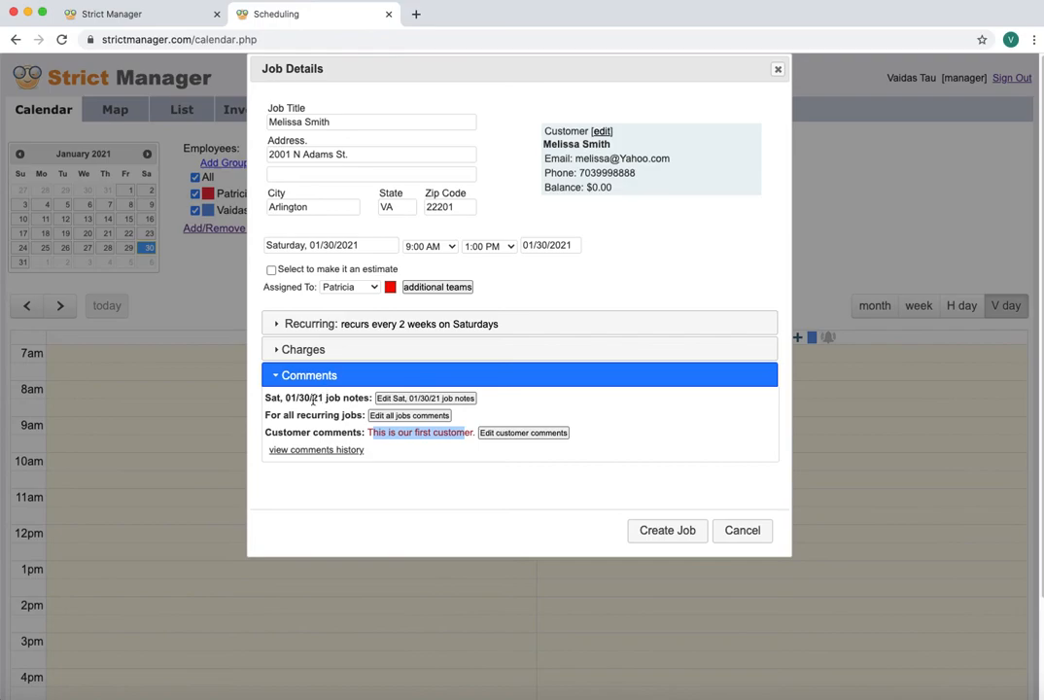
click(442, 399)
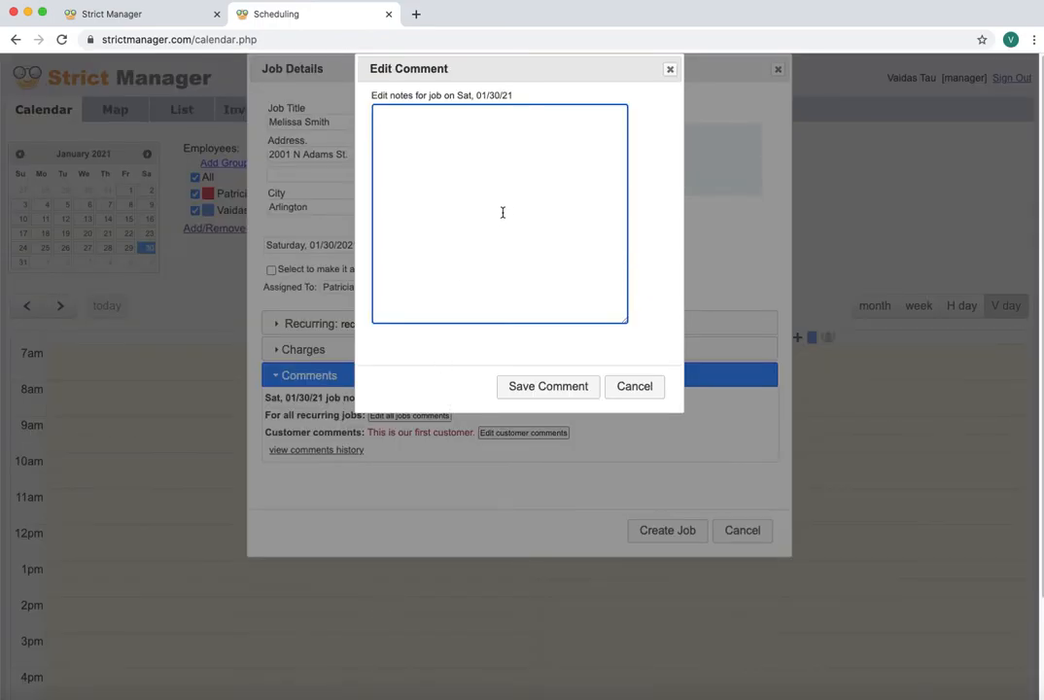
text(this is our Jan 30 th job)
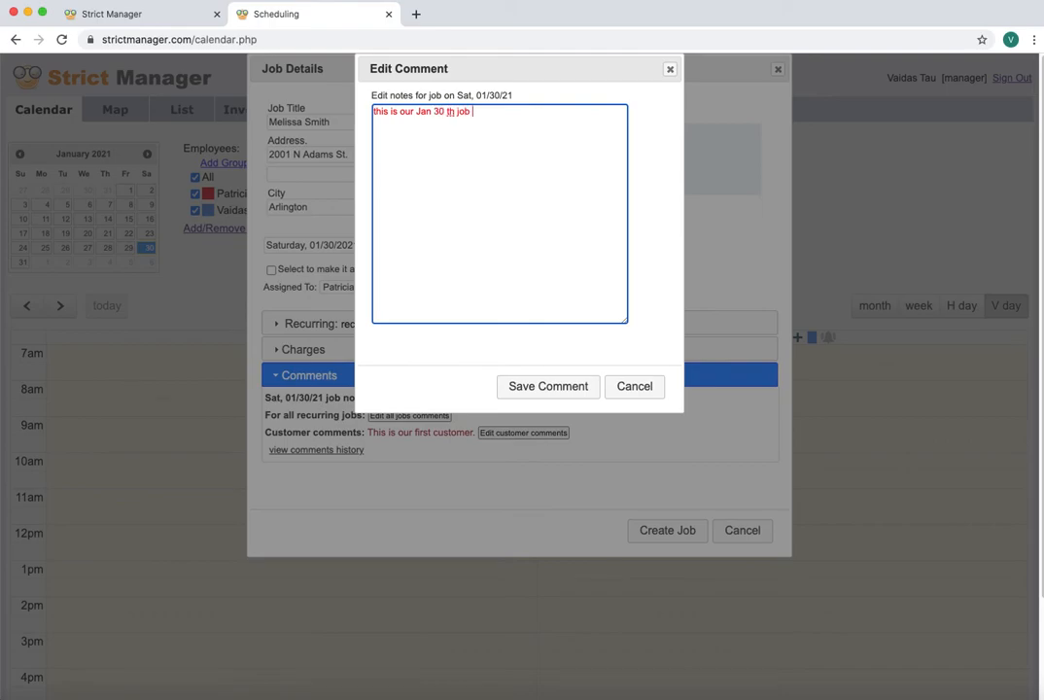
text(mment.)
click(556, 389)
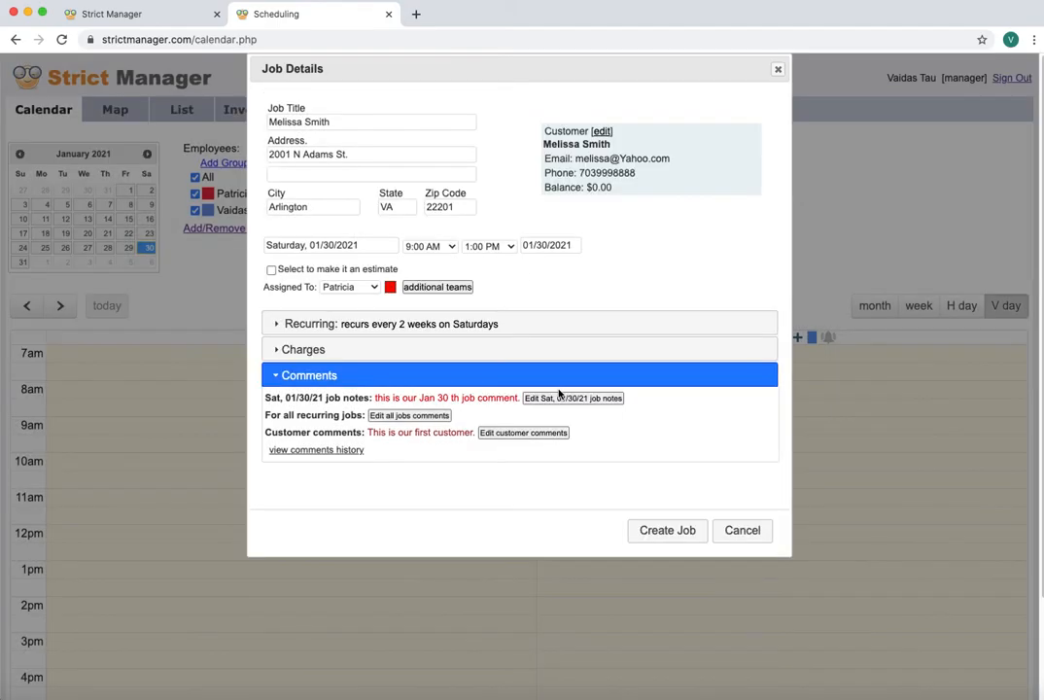
Save the comment 'all recurring jobs comment' for all recurring jobs
click(420, 417)
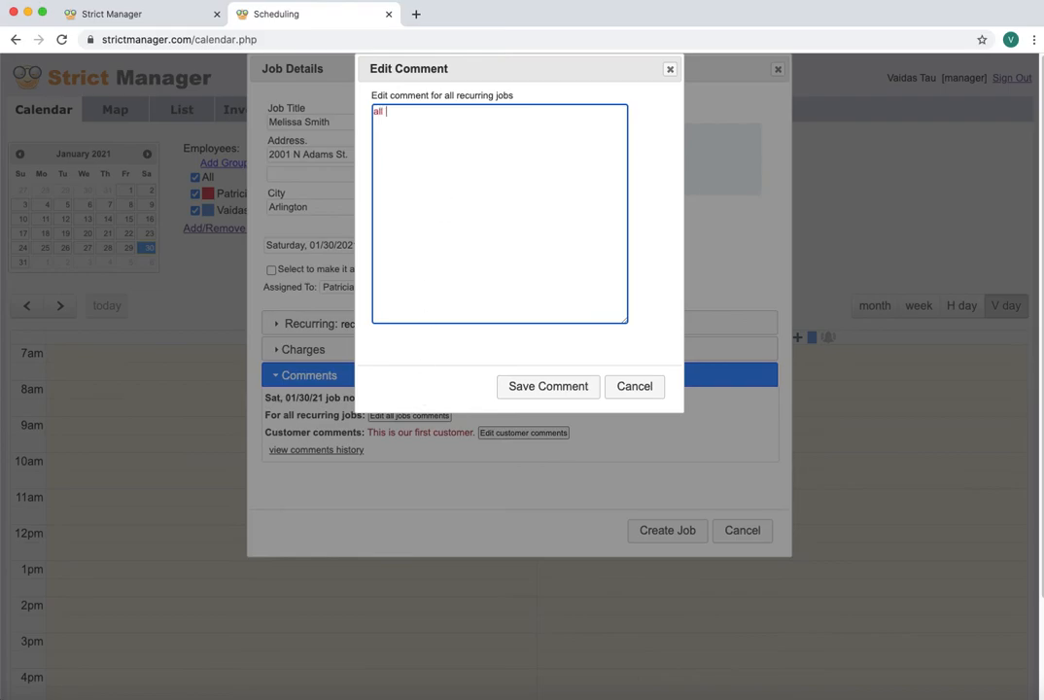
text(all recurring jobs commetn)
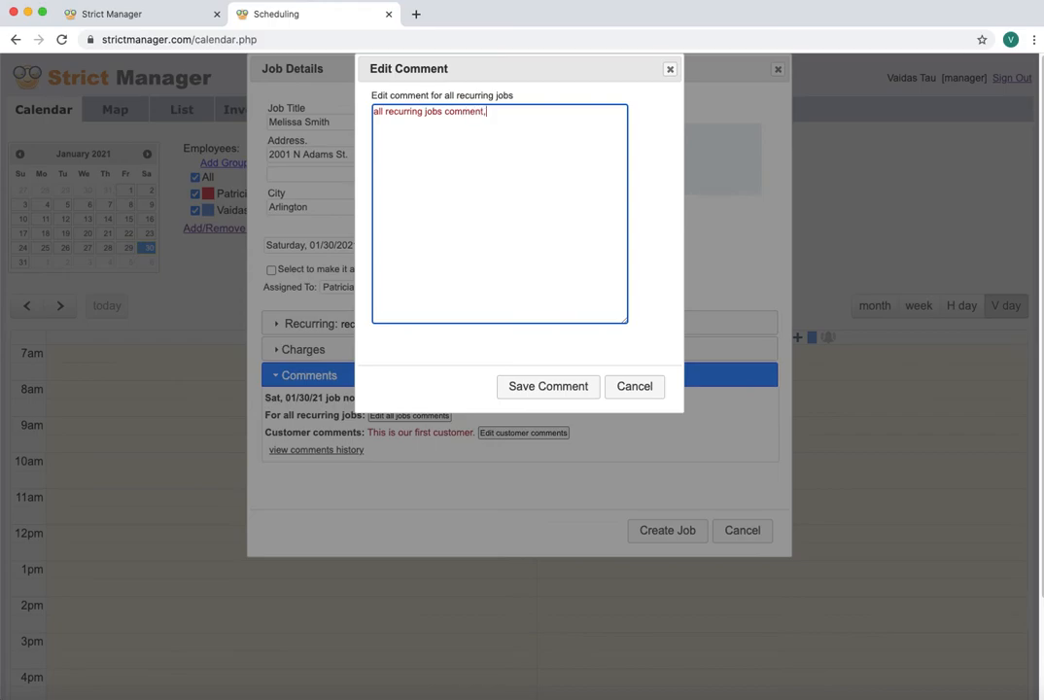
click(572, 385)
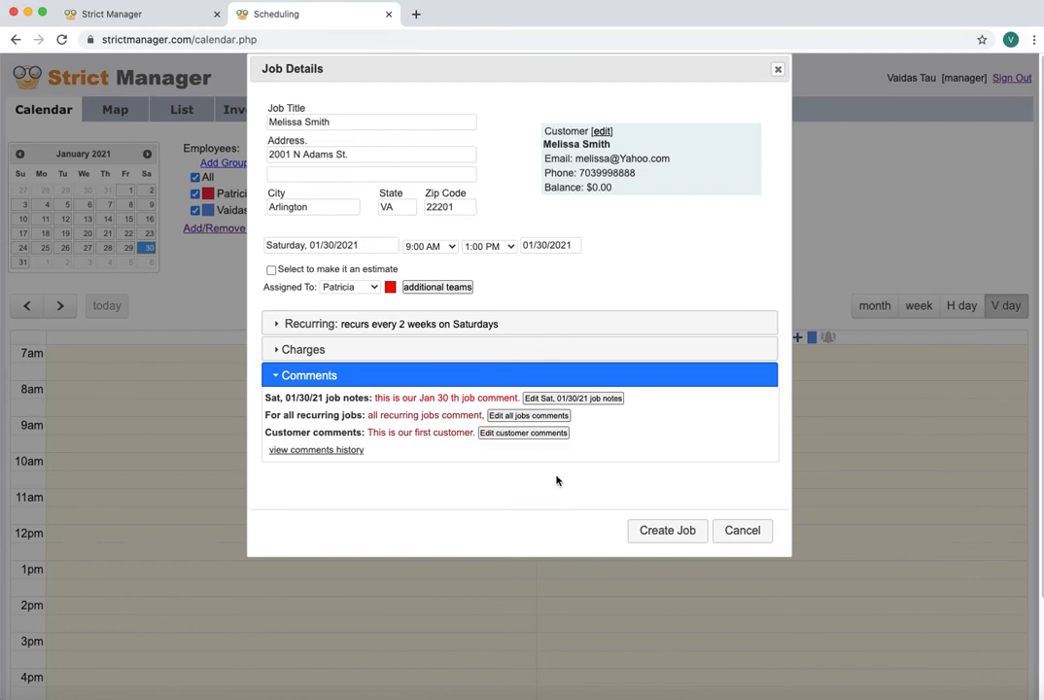
Create the recurring job and show the calendar in month view for February 2021
click(668, 531)
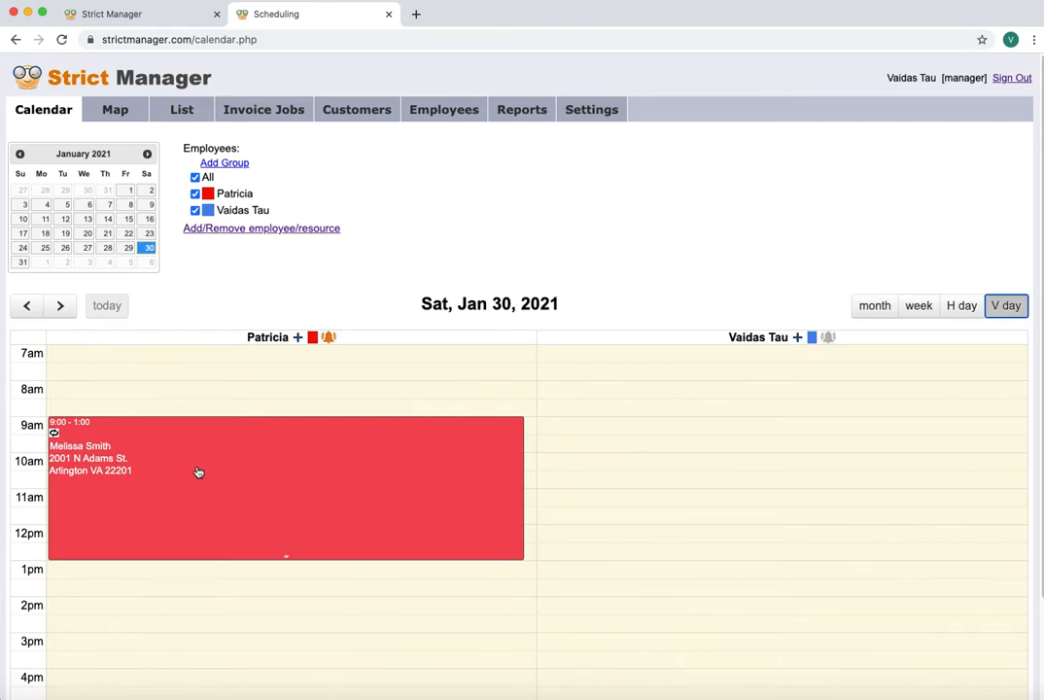
click(29, 105)
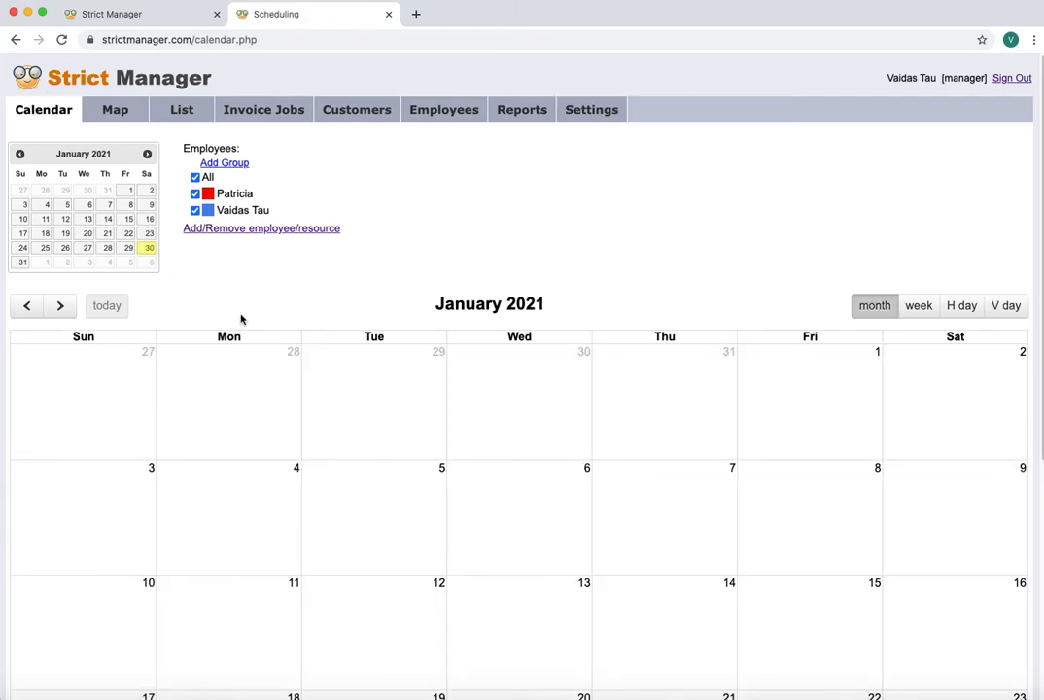
scroll(217, 313, down, 5)
scroll(201, 316, up, 5)
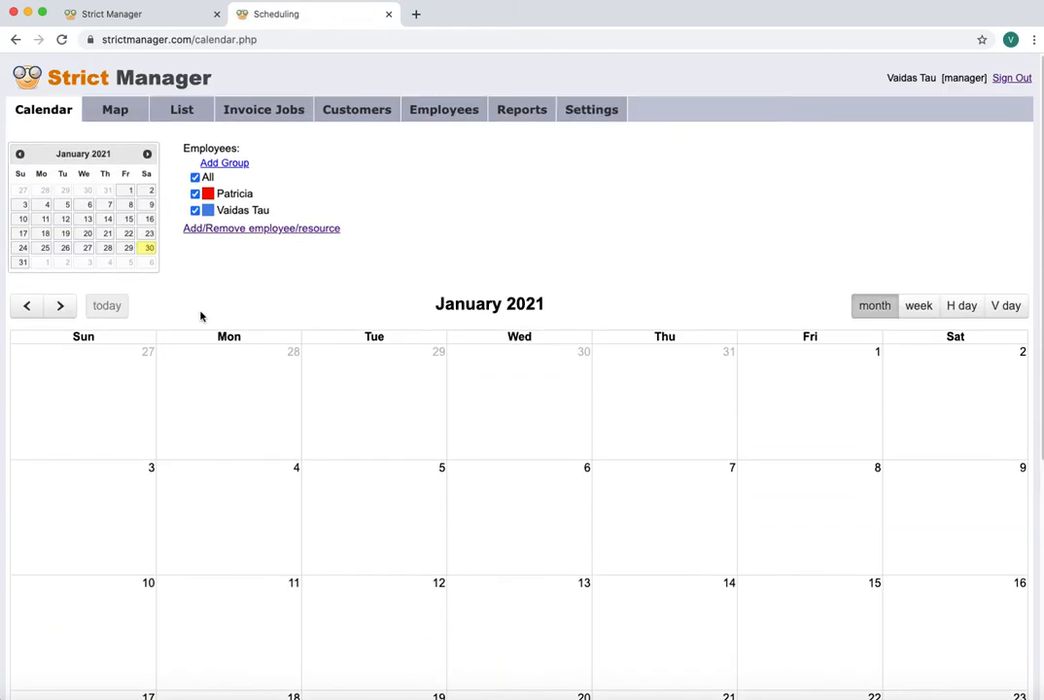
click(61, 306)
Open the Feb 13 occurrence to check its recurring jobs comment, then close it
scroll(275, 340, down, 5)
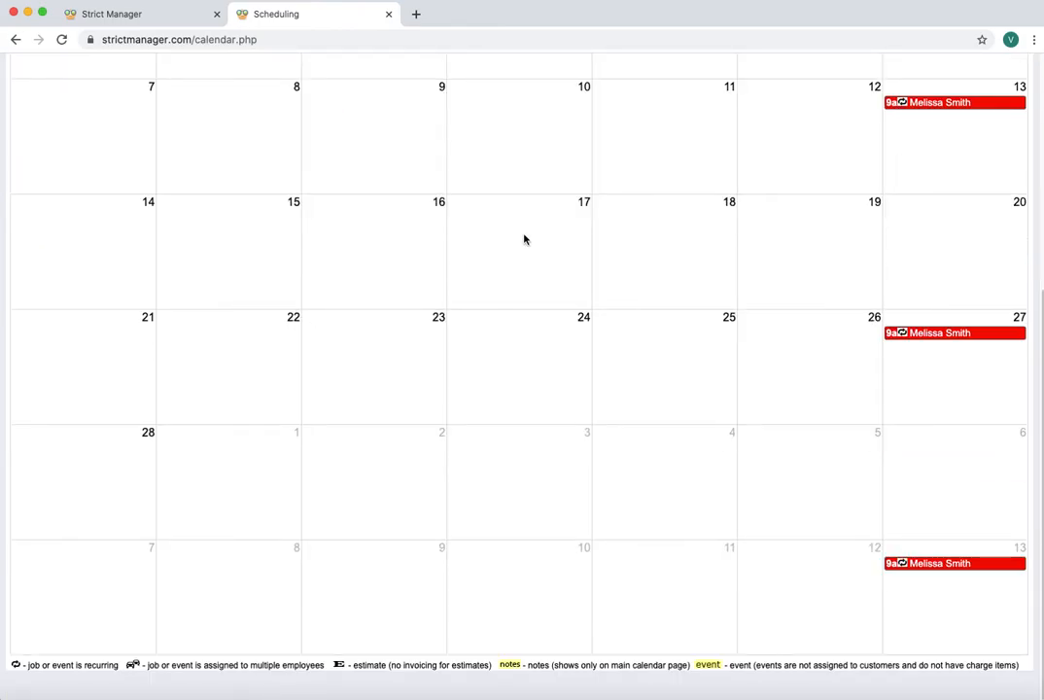
scroll(508, 242, up, 5)
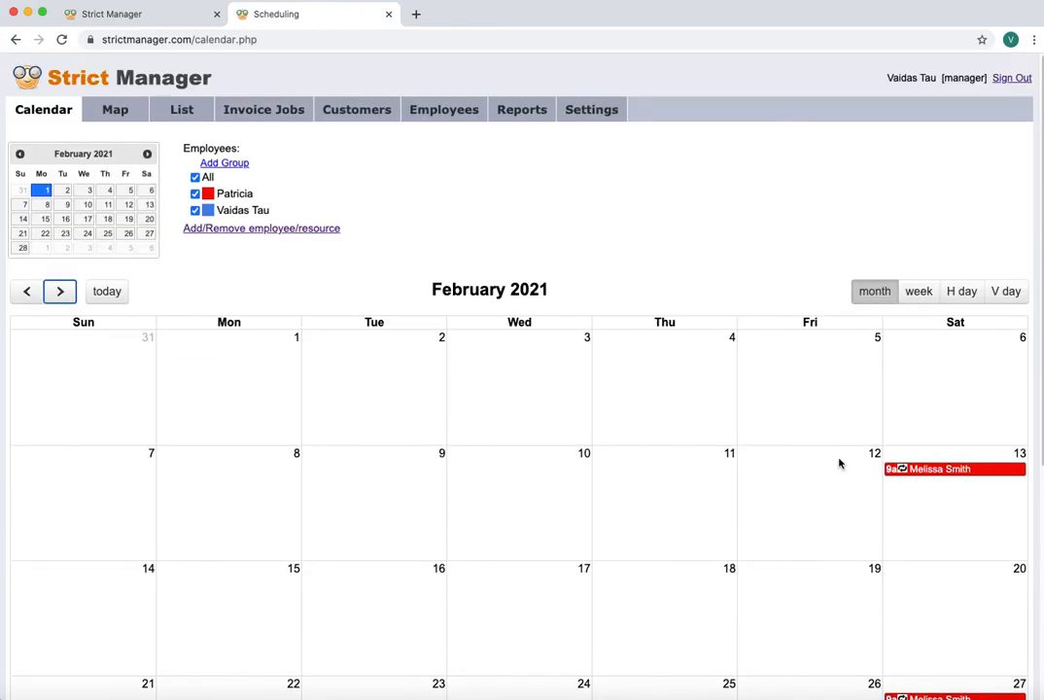
click(950, 473)
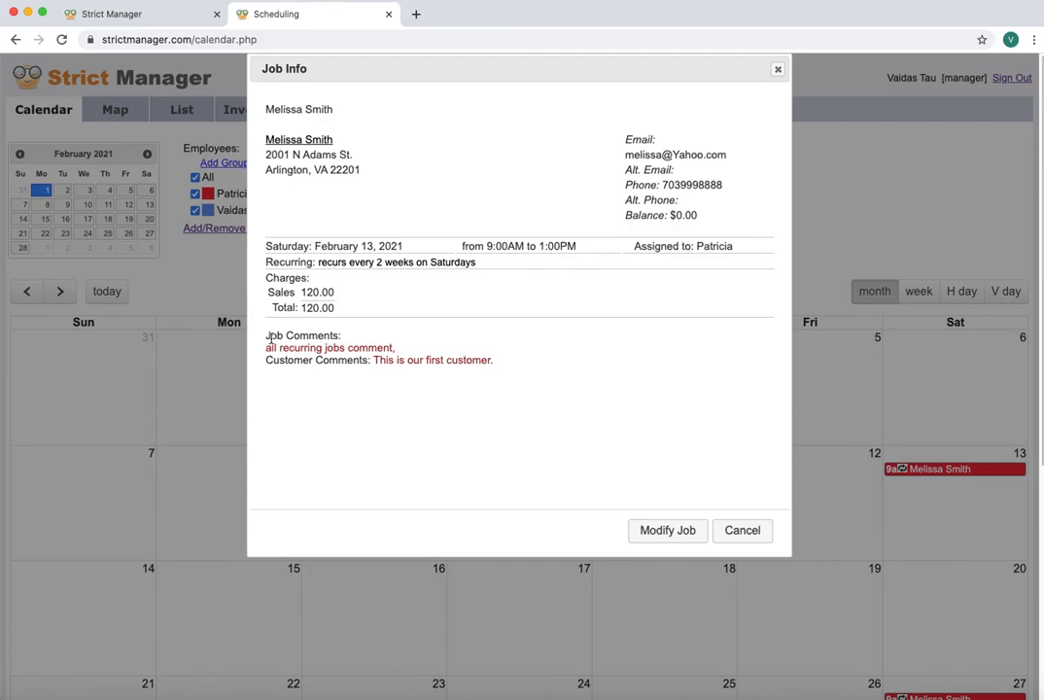
drag(266, 347, 494, 360)
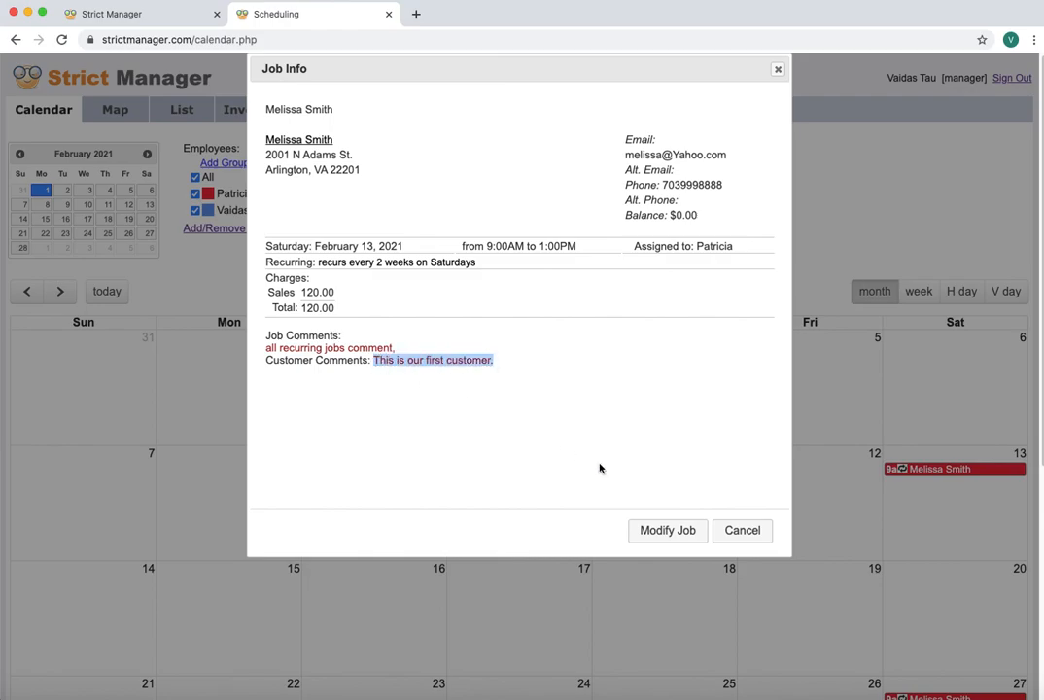
click(731, 530)
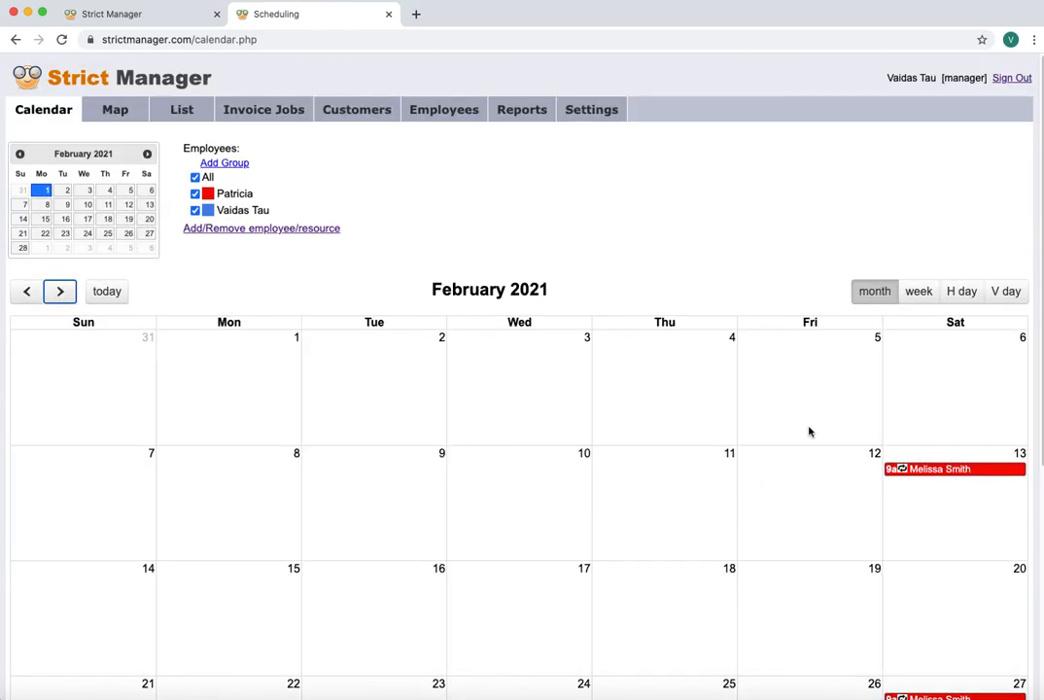
Return to today, Jan 30, and review that job's Jan 30-only comment in its details
click(118, 293)
scroll(425, 395, down, 4)
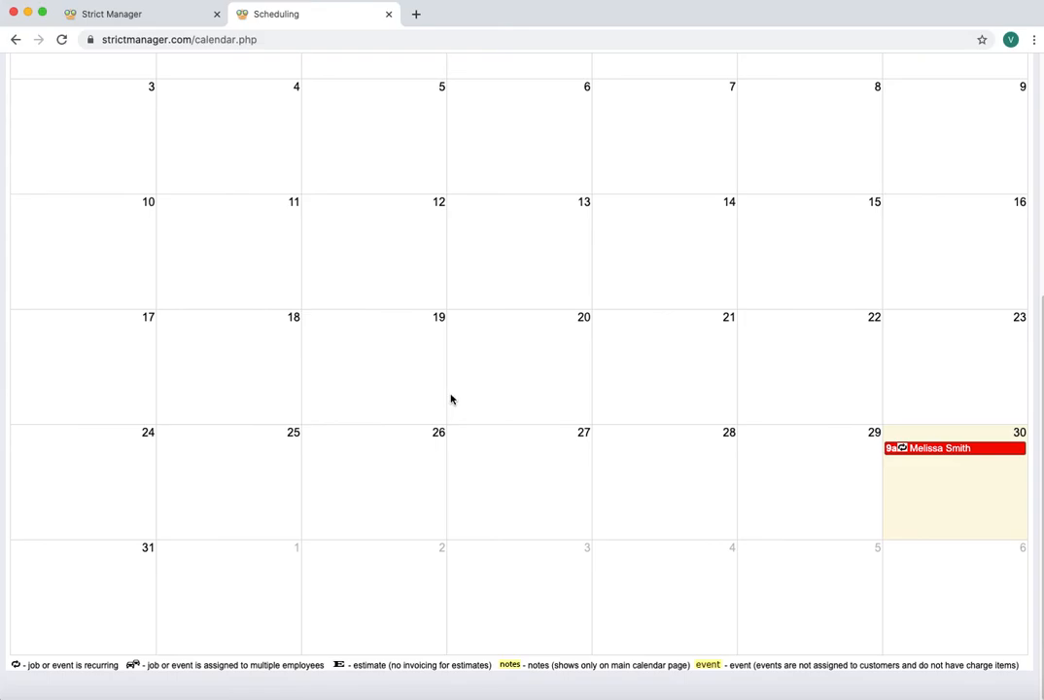
click(971, 449)
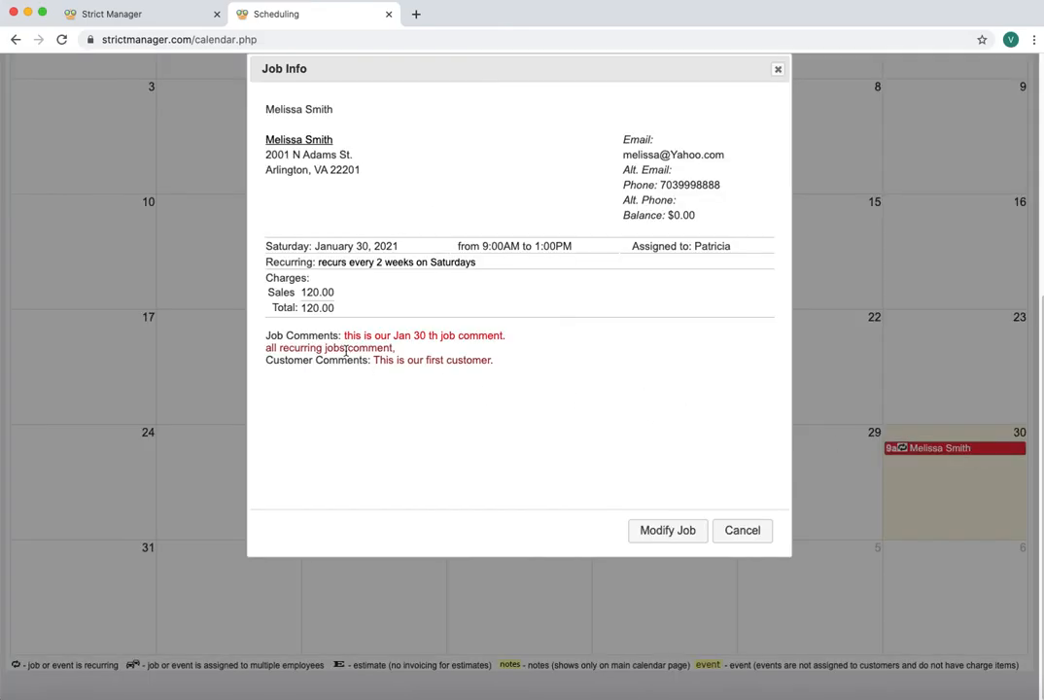
drag(345, 338, 524, 342)
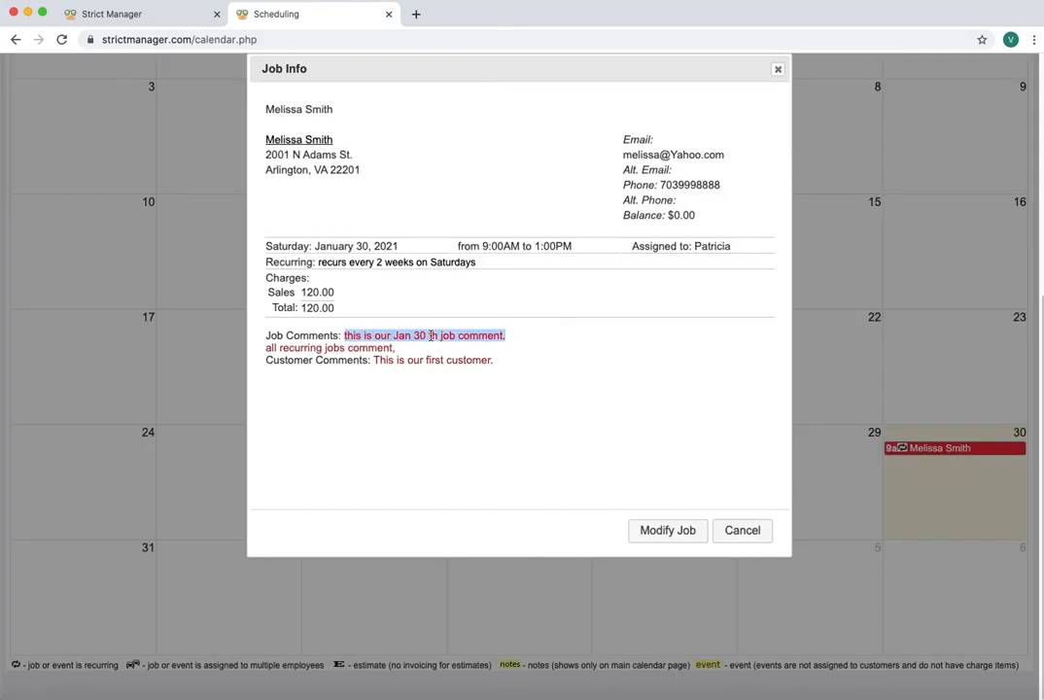
click(743, 530)
Scroll the January 2021 month view back up to the top
scroll(612, 521, up, 5)
scroll(614, 519, down, 5)
scroll(612, 521, up, 5)
scroll(611, 523, down, 5)
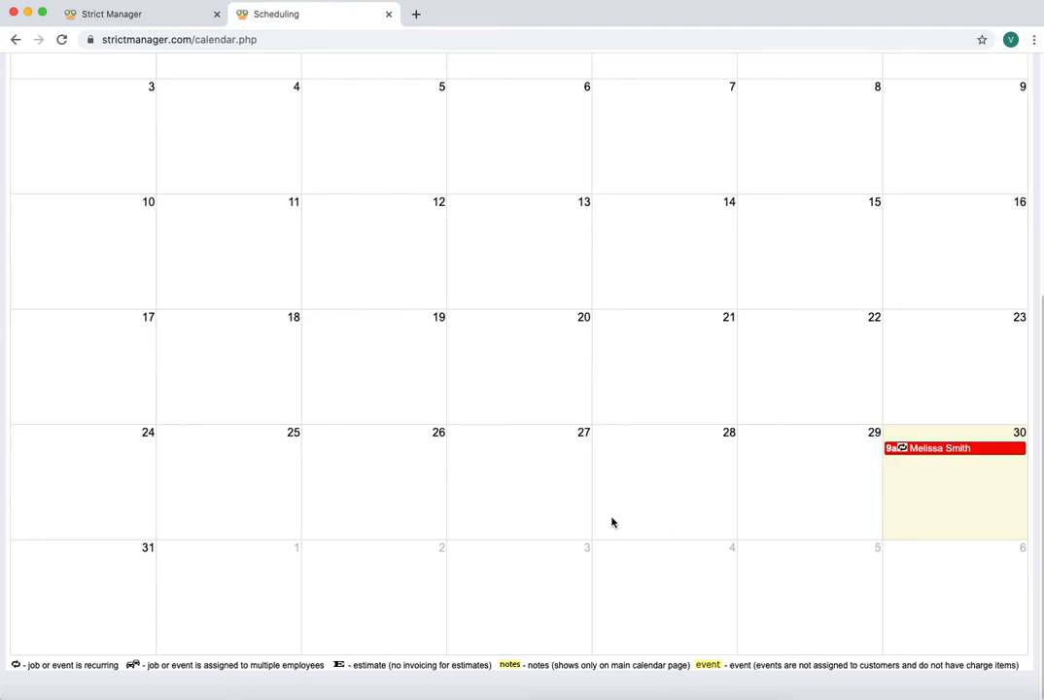
scroll(608, 525, up, 5)
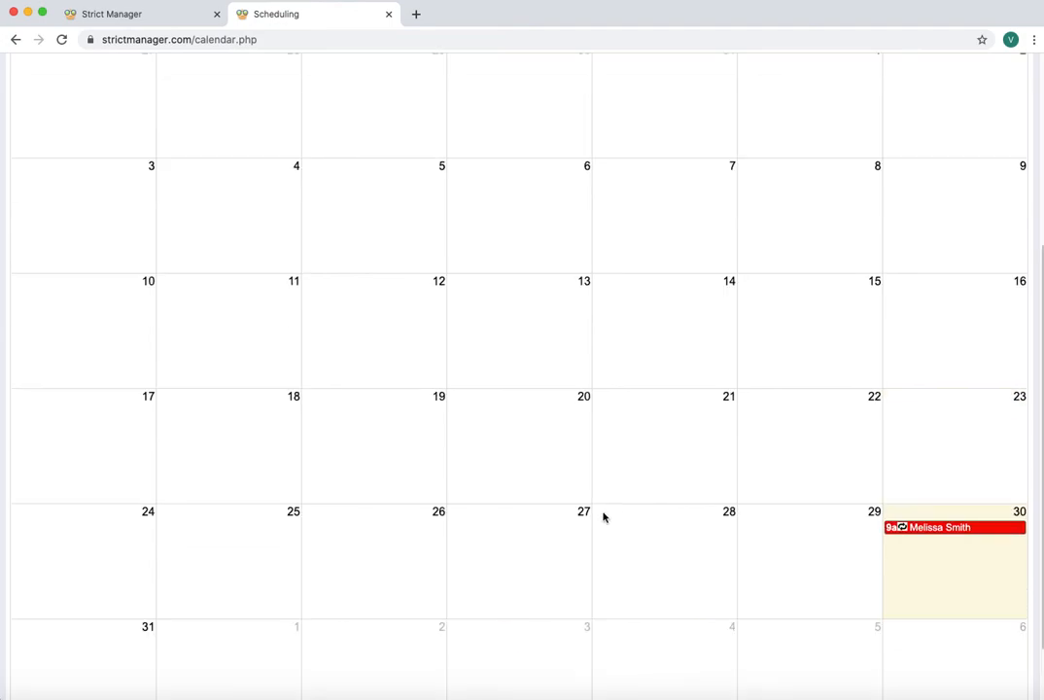
scroll(602, 533, down, 2)
scroll(601, 533, down, 3)
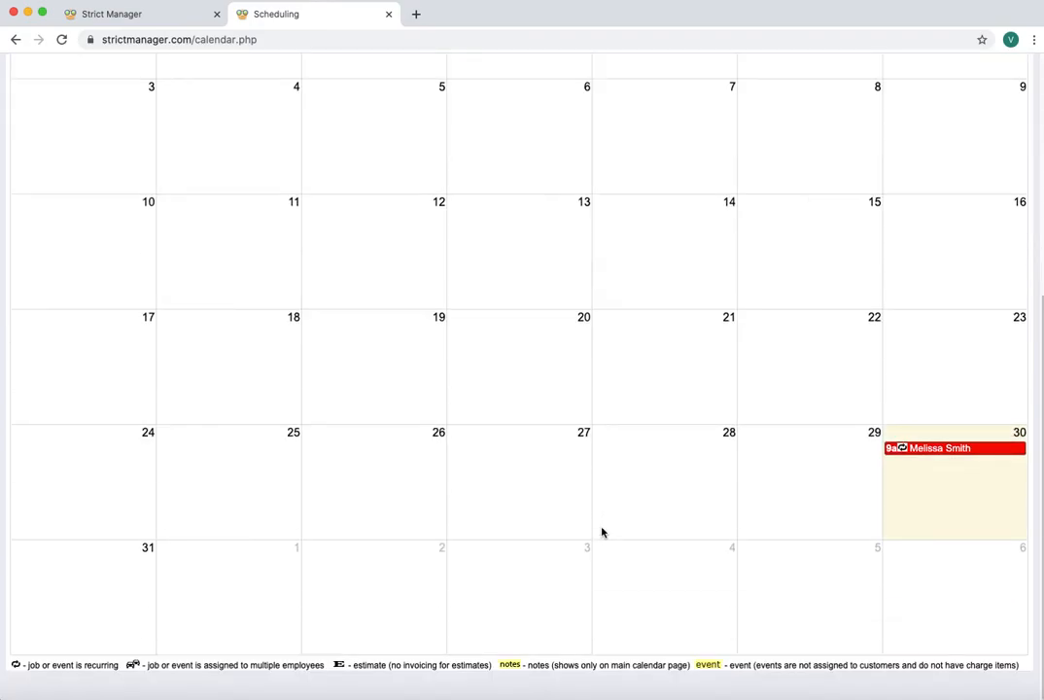
scroll(601, 533, up, 5)
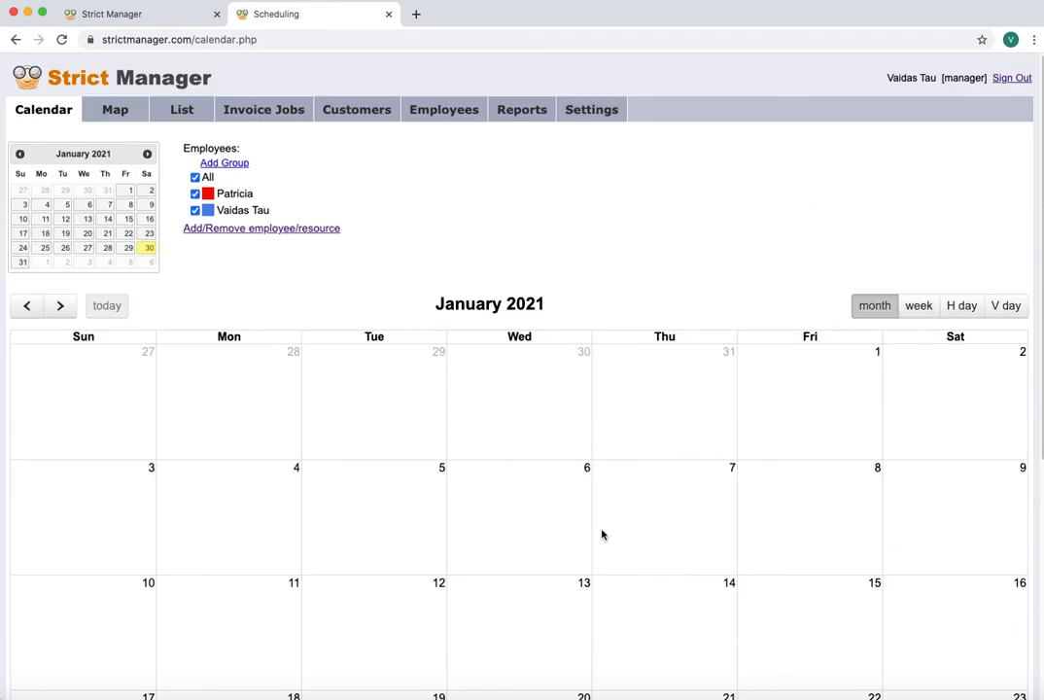